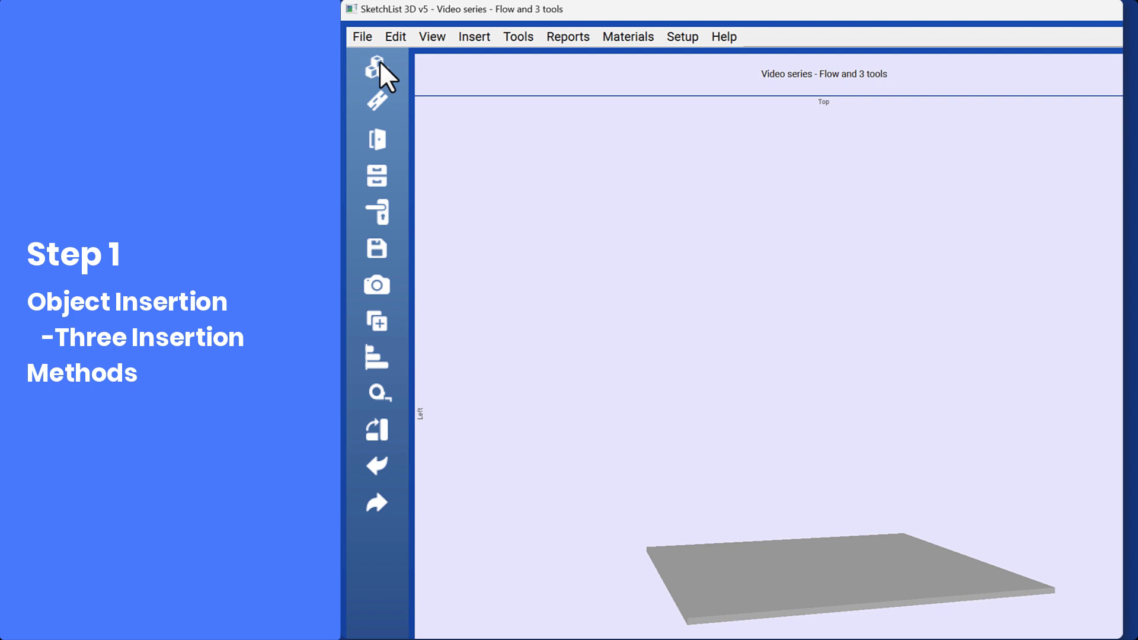
# - Open the Insert Assembly menu to show Add Assembly, From Cabinet Wizard and From Library
pyautogui.click(380, 63)
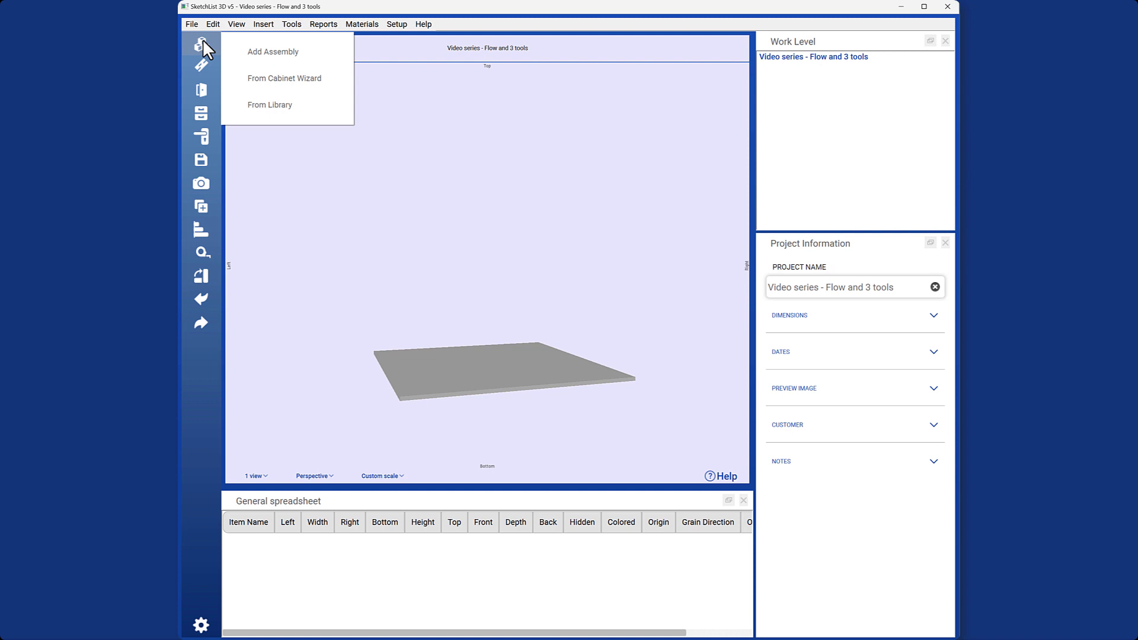
# - Add a new assembly and resize it from its right face to Width 60
pyautogui.click(282, 54)
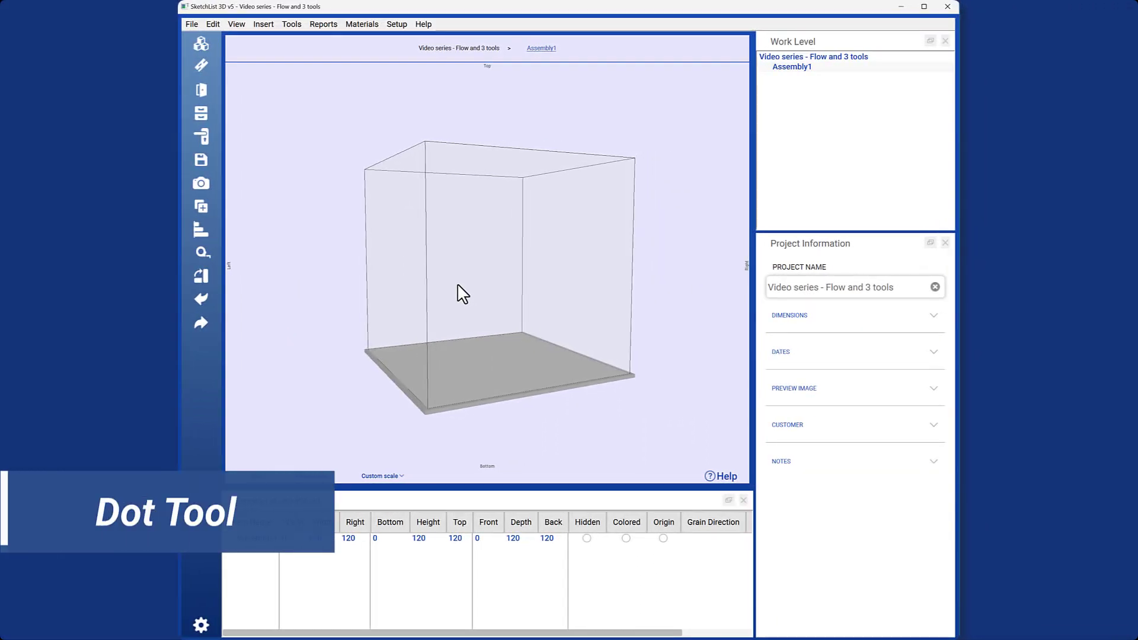
pyautogui.click(463, 293)
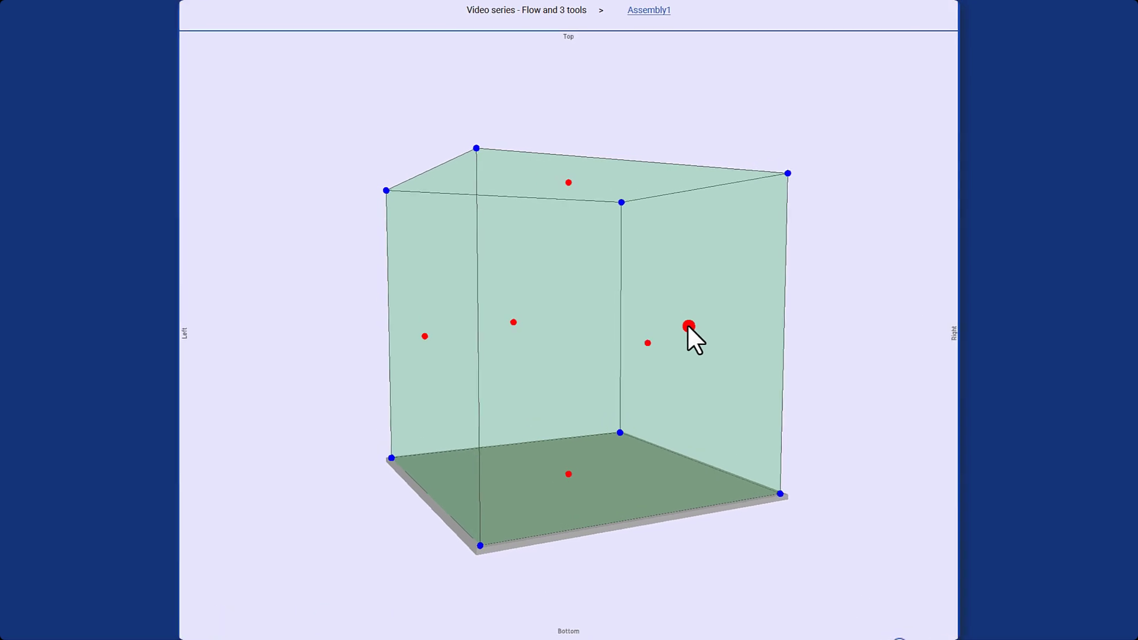
pyautogui.click(689, 326)
pyautogui.click(811, 483)
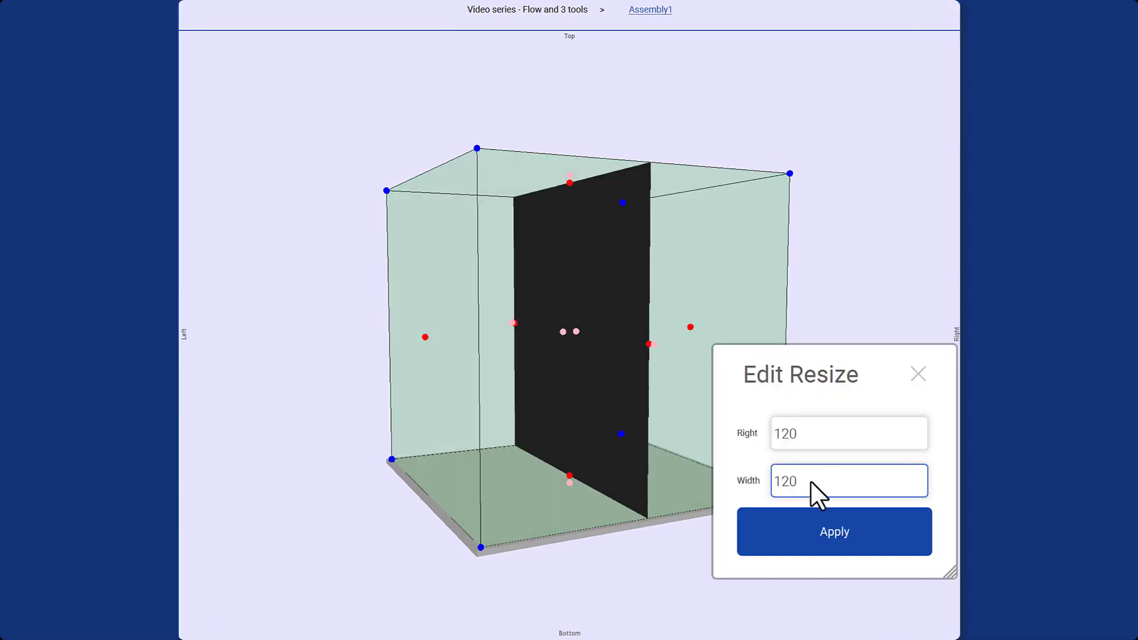
pyautogui.doubleClick(813, 483)
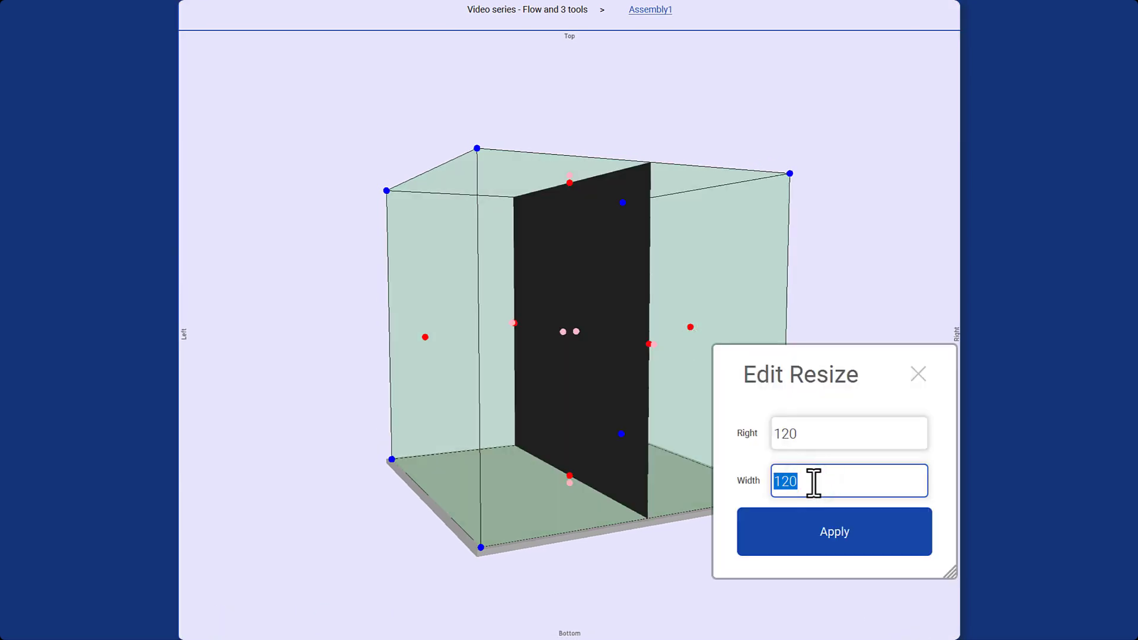
pyautogui.write('60')
pyautogui.click(820, 528)
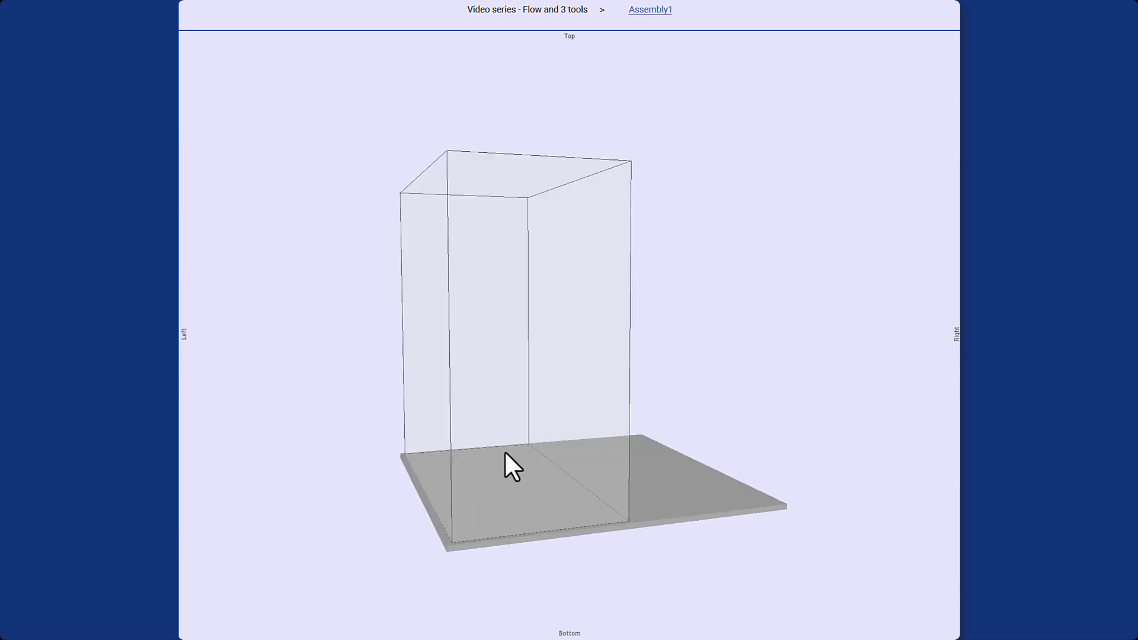
# - Resize the assembly from its top face to Height 48
pyautogui.click(506, 449)
pyautogui.click(496, 181)
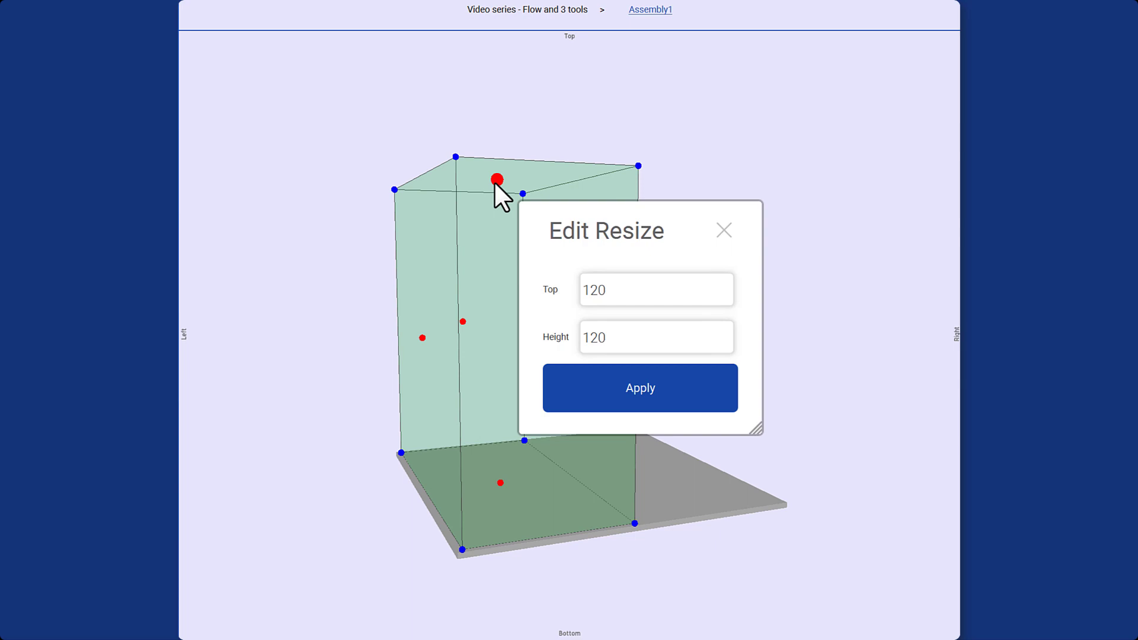
pyautogui.click(622, 343)
pyautogui.doubleClick(621, 343)
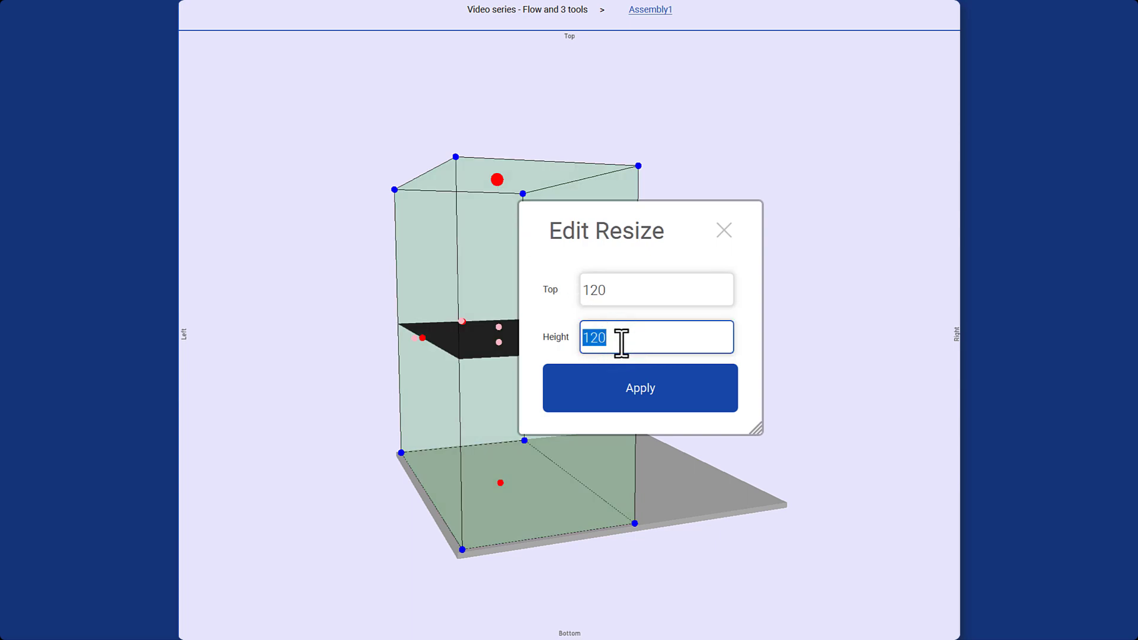
pyautogui.write('48')
pyautogui.click(644, 381)
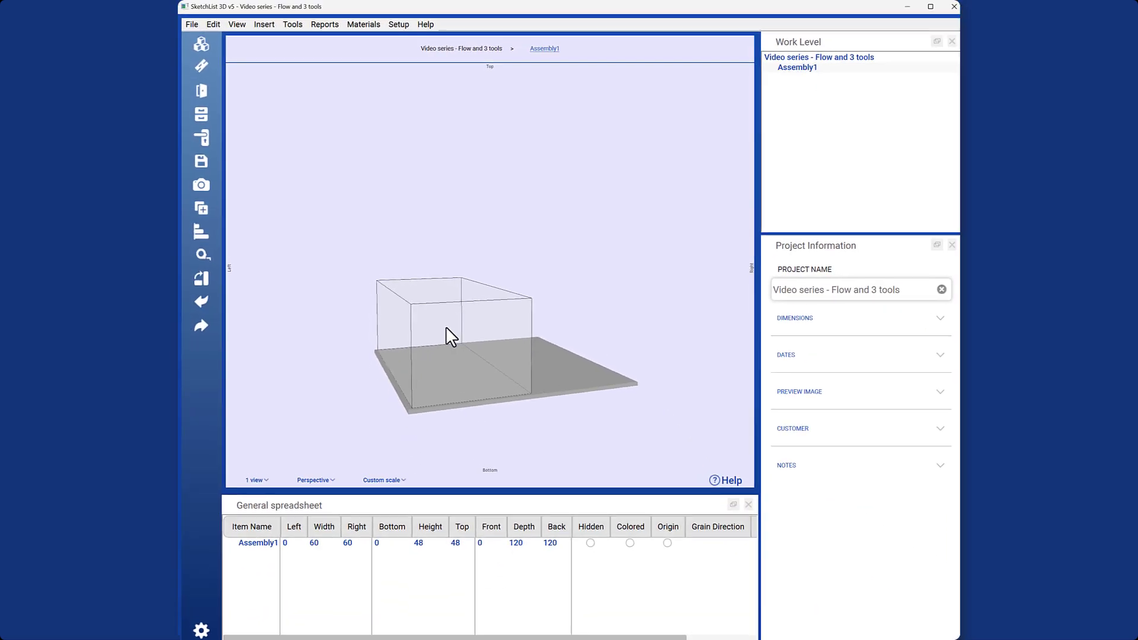
# - Add a second assembly to the project via Add Assembly
pyautogui.click(449, 334)
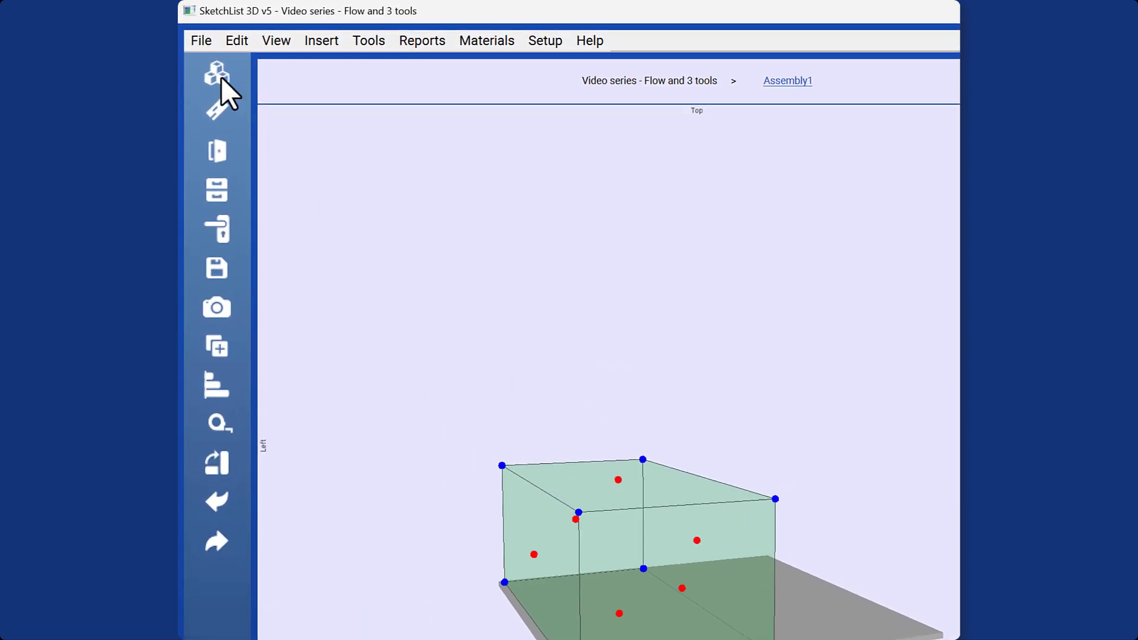
pyautogui.click(222, 77)
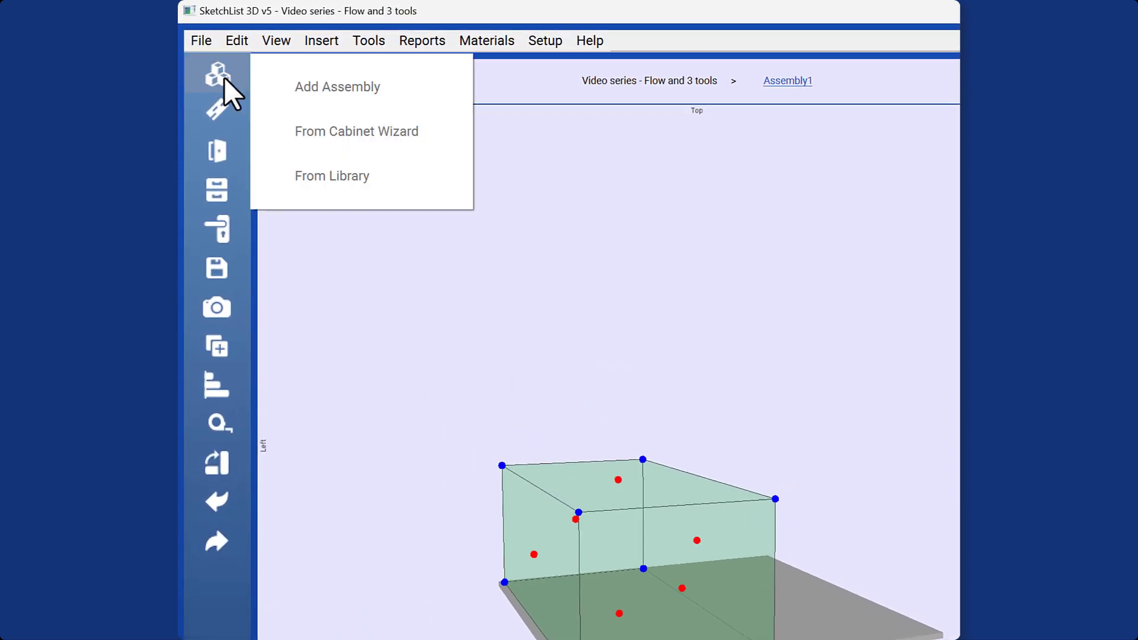
pyautogui.click(332, 89)
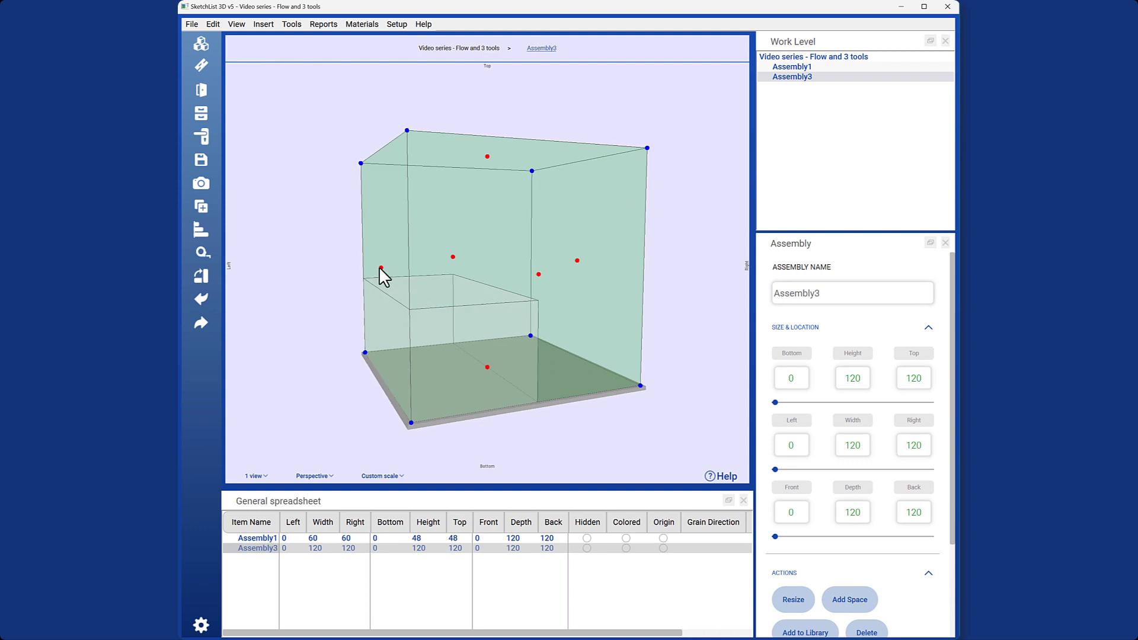
# - Move the new assembly's left side to 60 so it sits beside Assembly1
pyautogui.click(381, 268)
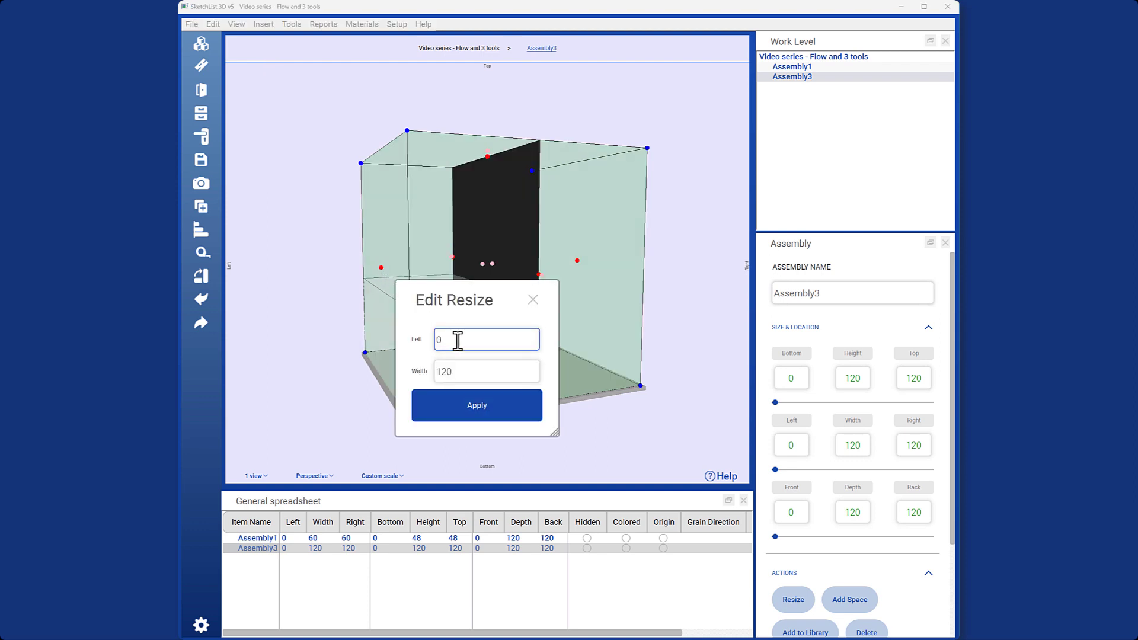
pyautogui.doubleClick(458, 339)
pyautogui.write('60')
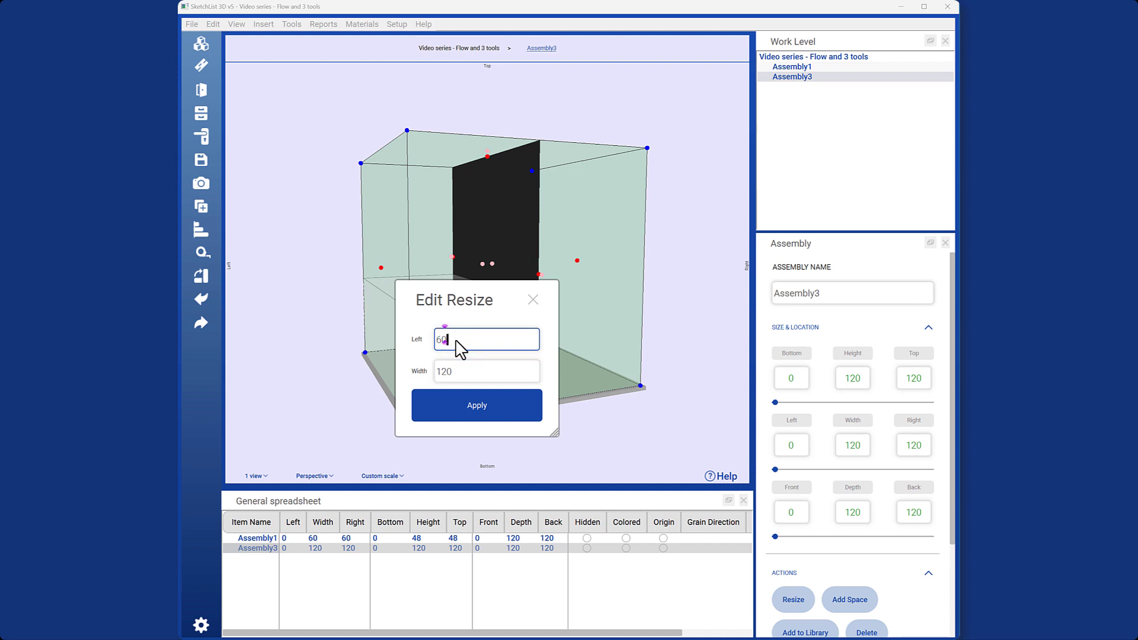
pyautogui.click(475, 398)
pyautogui.click(473, 377)
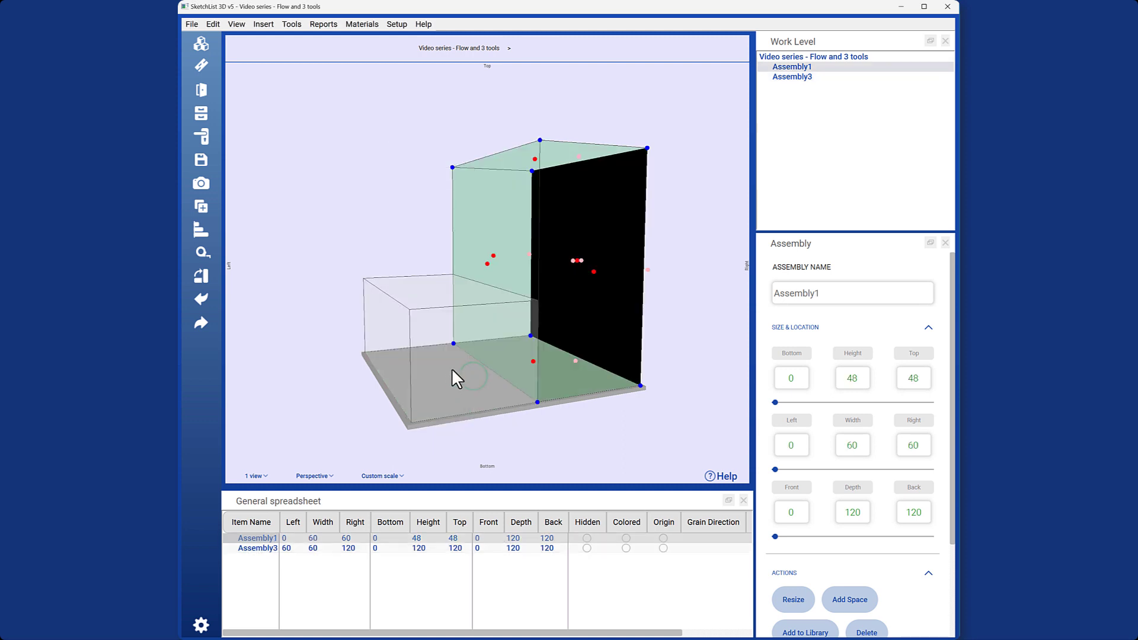
pyautogui.doubleClick(432, 364)
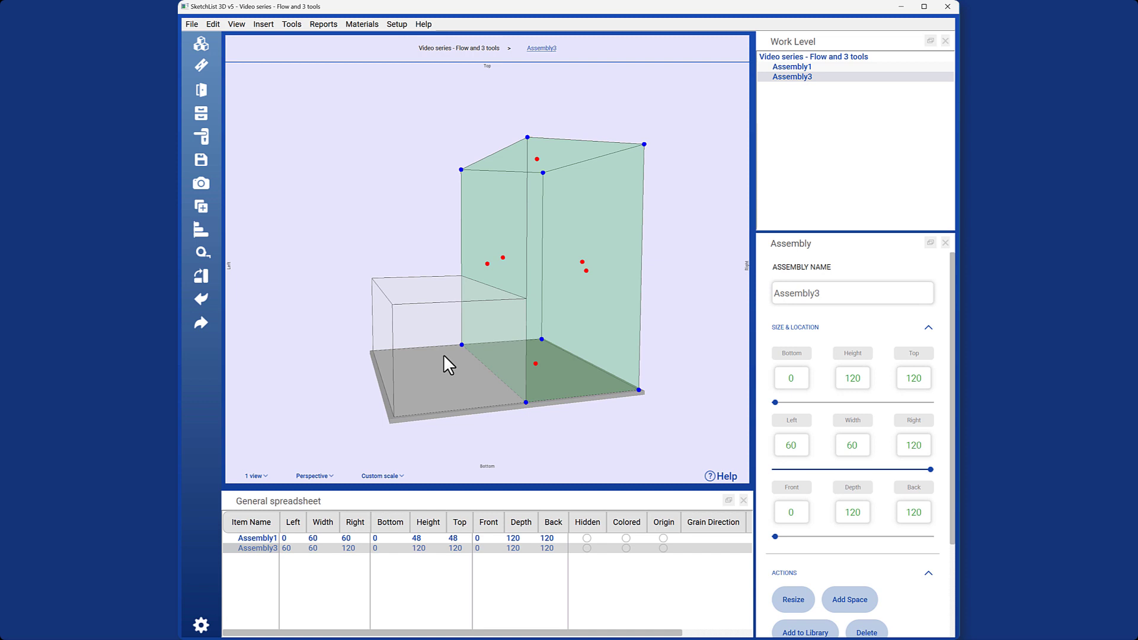
# - Move Assembly1's bottom front corner to Left 80 with Edit Corner
pyautogui.click(445, 356)
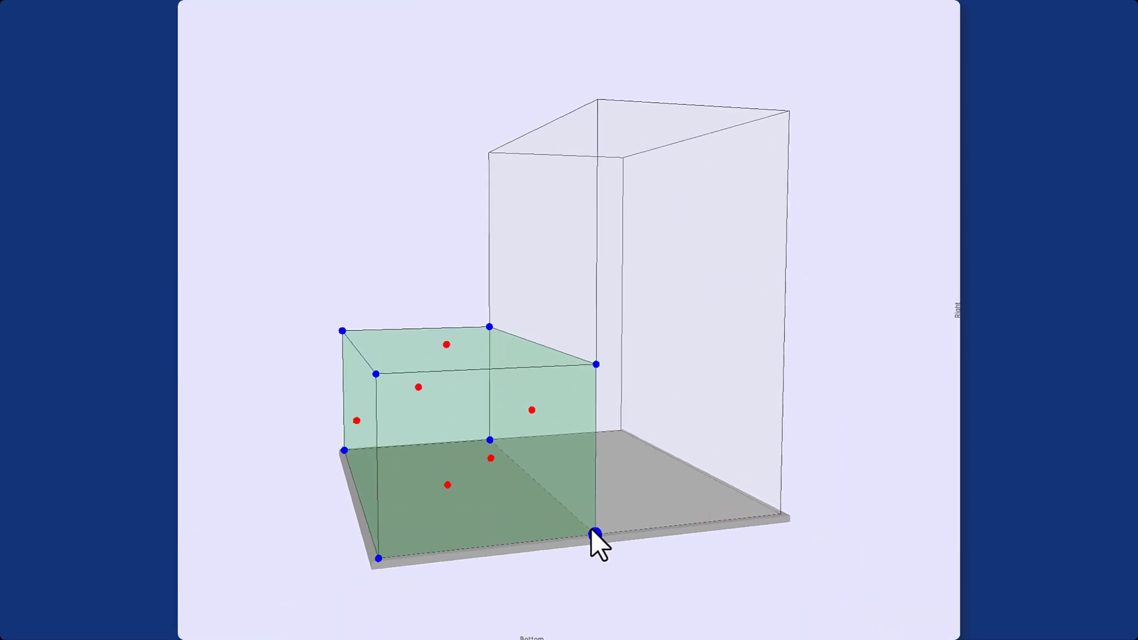
pyautogui.click(593, 534)
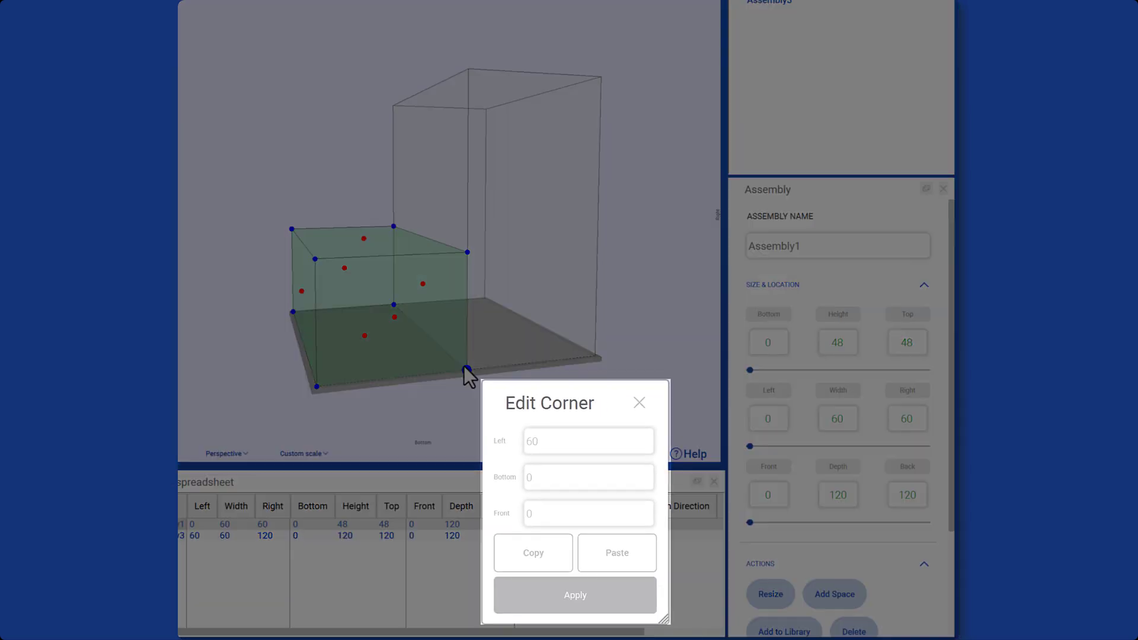
pyautogui.click(565, 441)
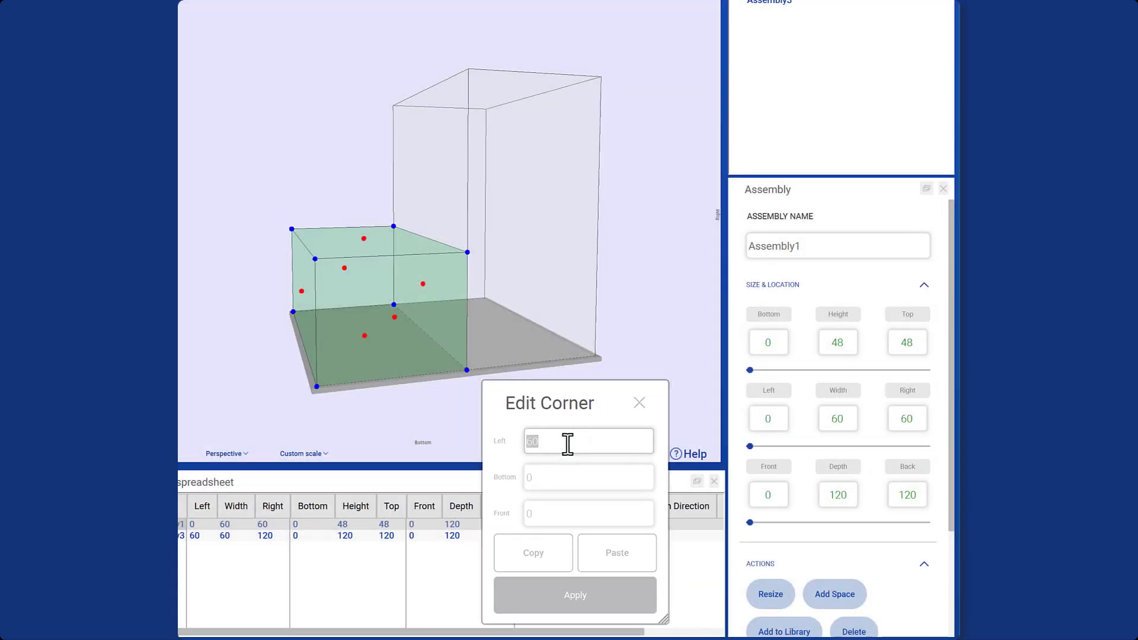
pyautogui.write('00')
pyautogui.press('Tab')
pyautogui.click(561, 593)
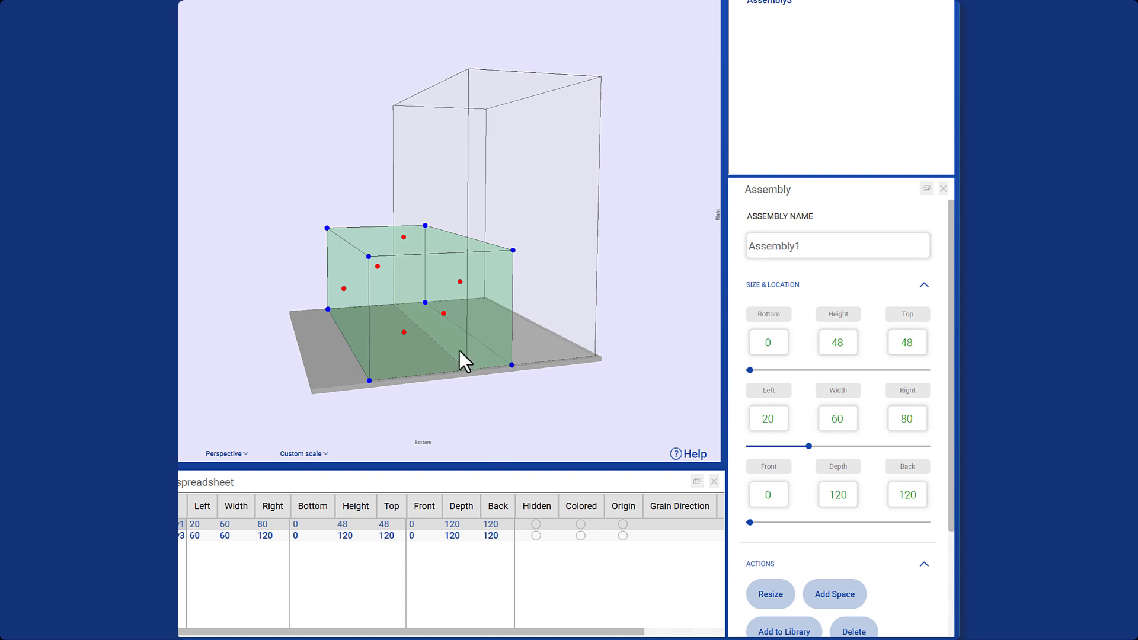
# - Copy Assembly3's corner position and paste it into Assembly1's corner to realign them
pyautogui.click(464, 366)
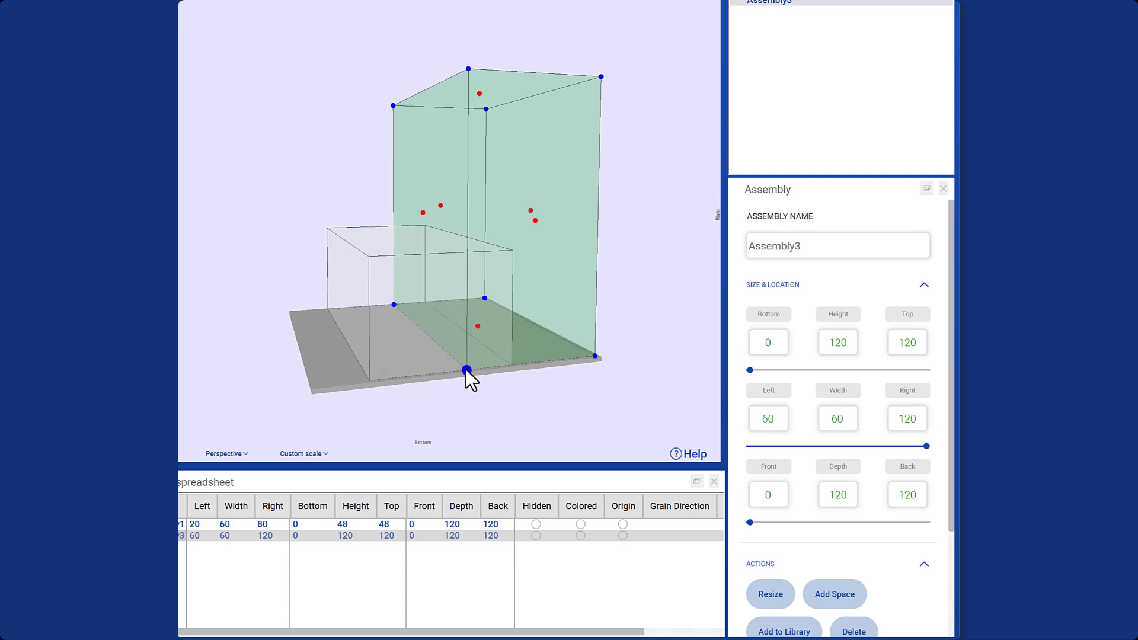
pyautogui.click(466, 370)
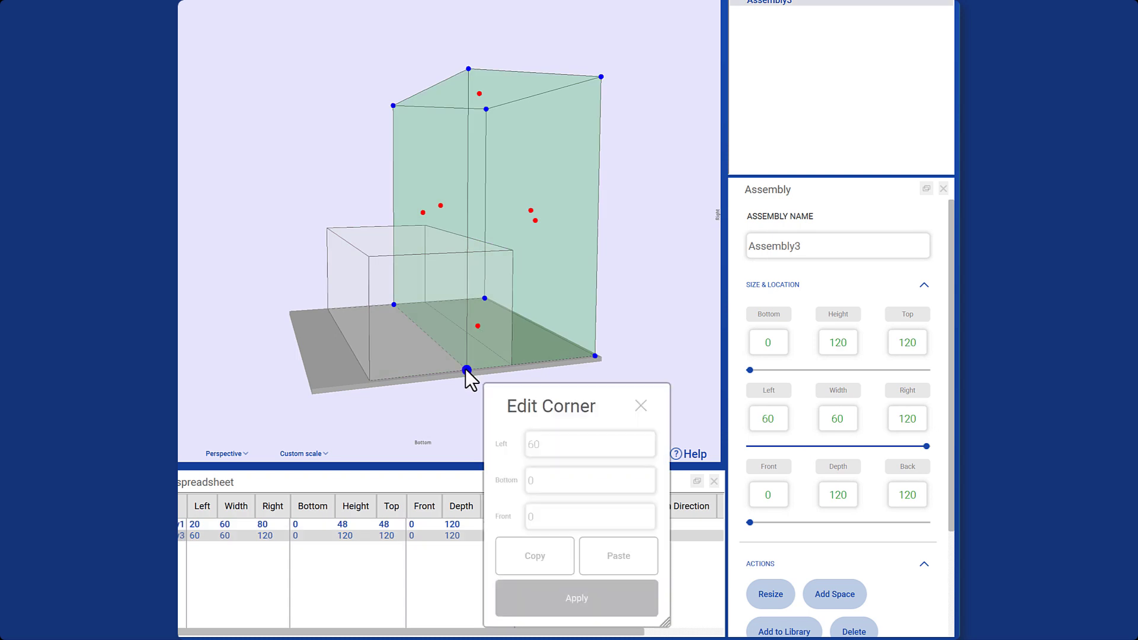
pyautogui.click(542, 554)
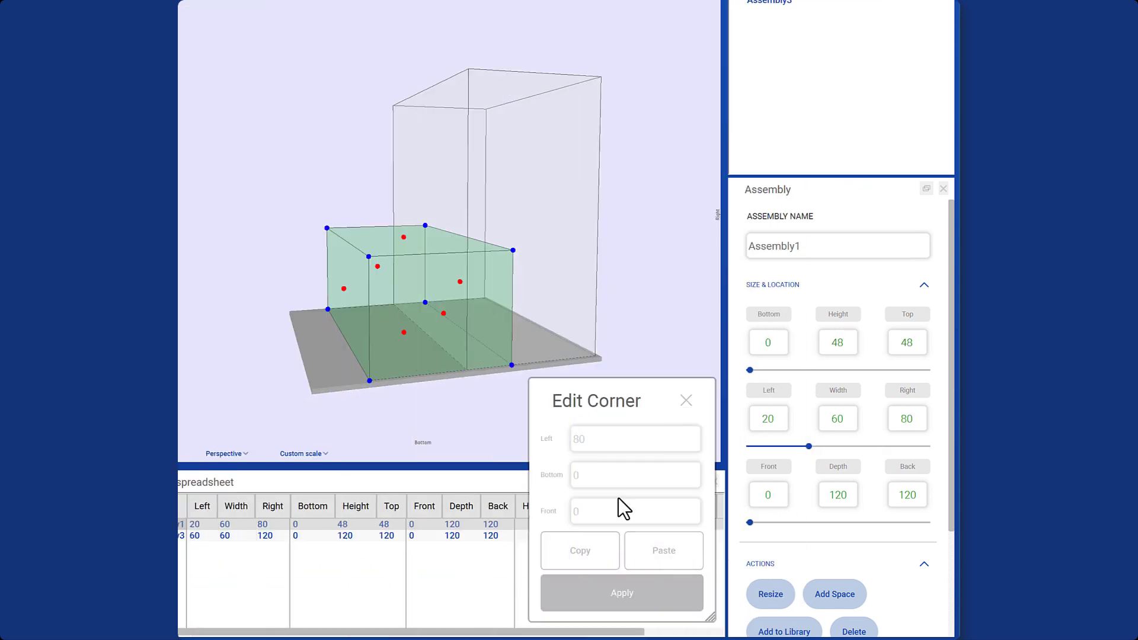
pyautogui.click(658, 553)
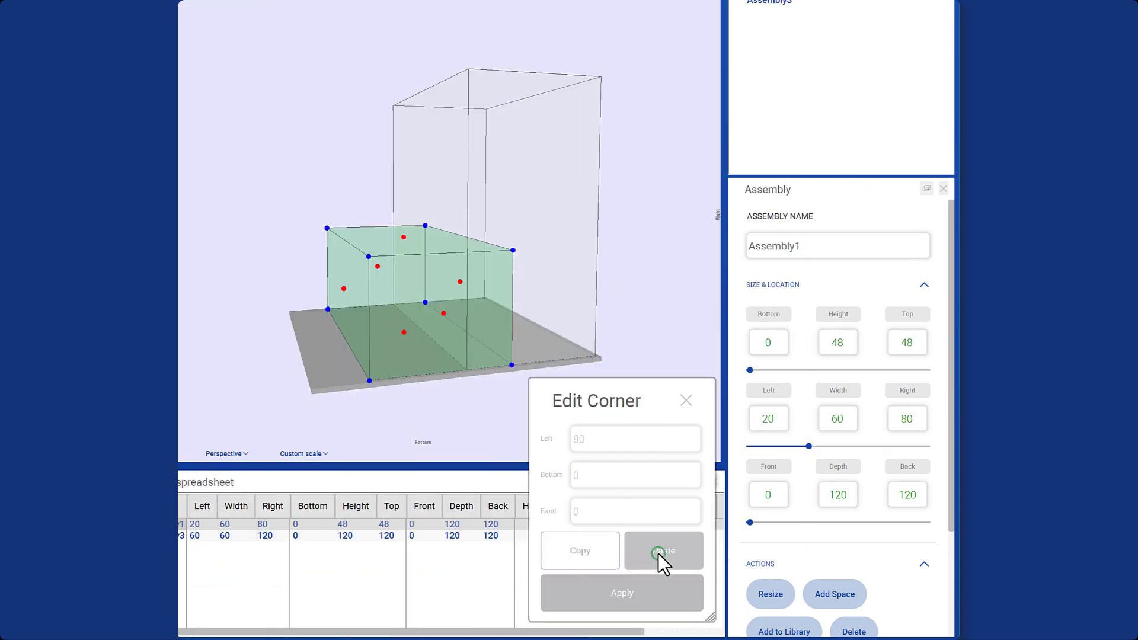
pyautogui.click(634, 596)
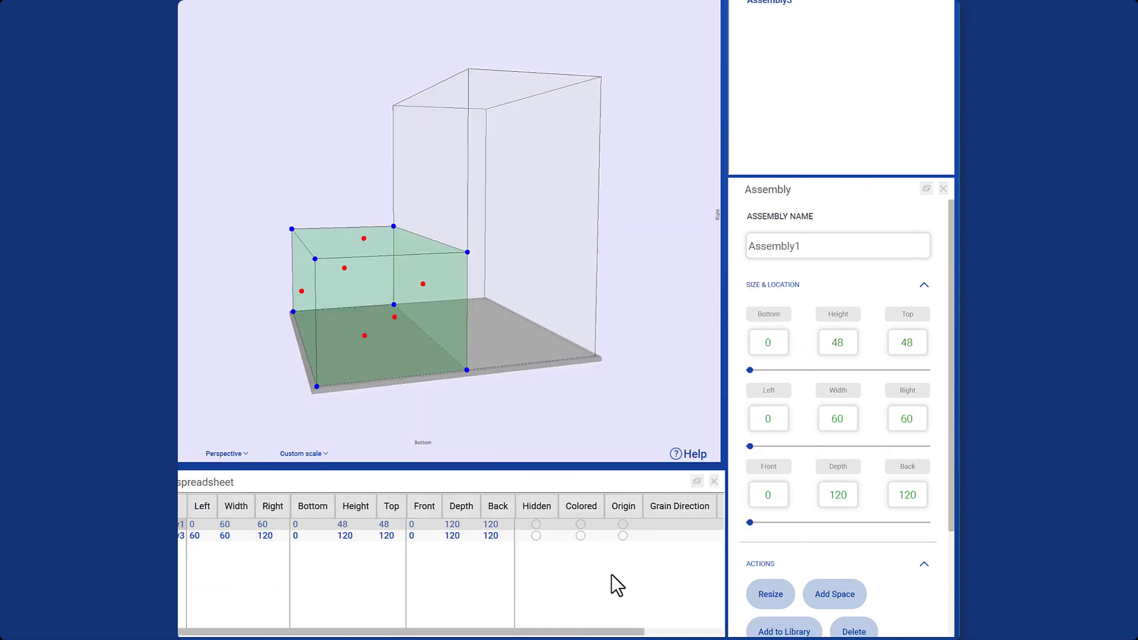
pyautogui.moveTo(418, 397); pyautogui.dragTo(401, 329)
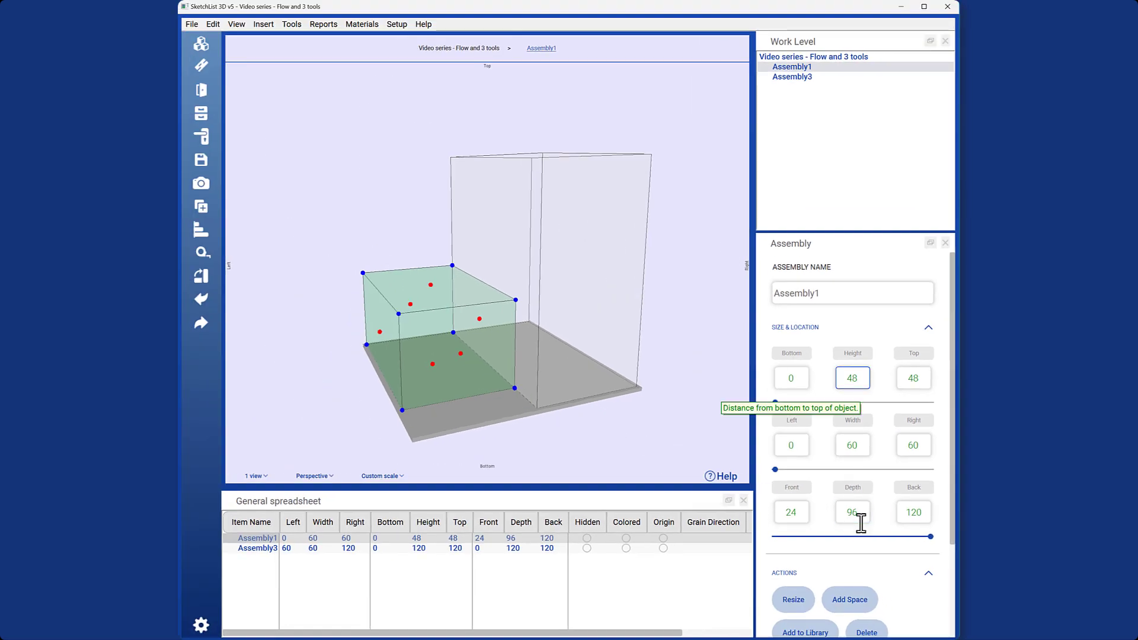
# - Set Assembly1's height to 24, recalculating Top while the bottom stays fixed
pyautogui.doubleClick(865, 380)
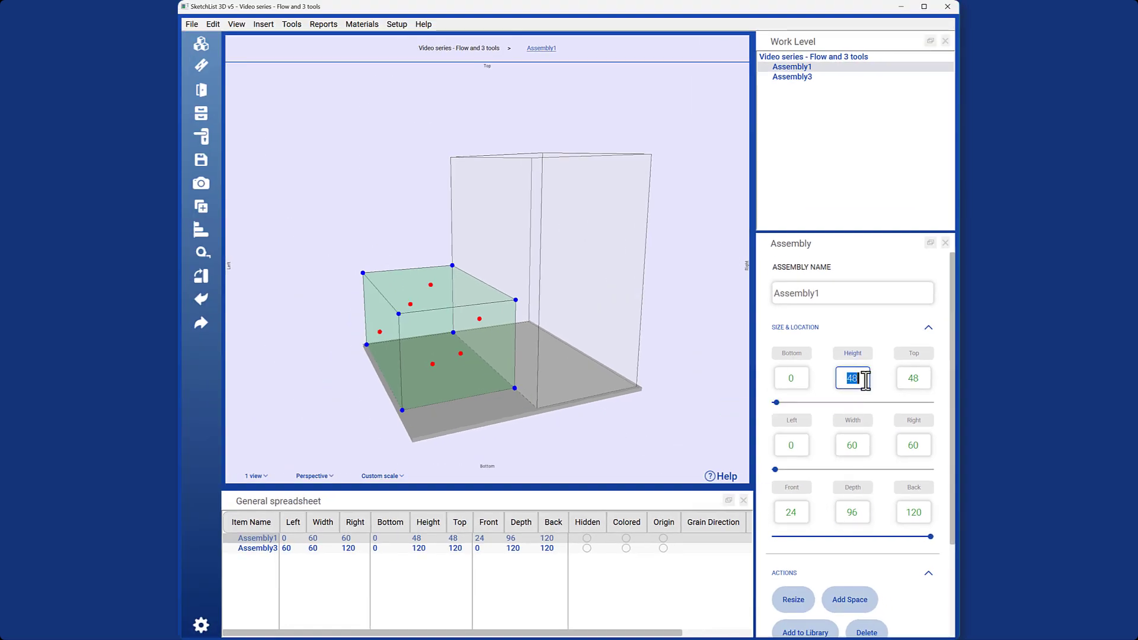
pyautogui.write('24')
pyautogui.press('Return')
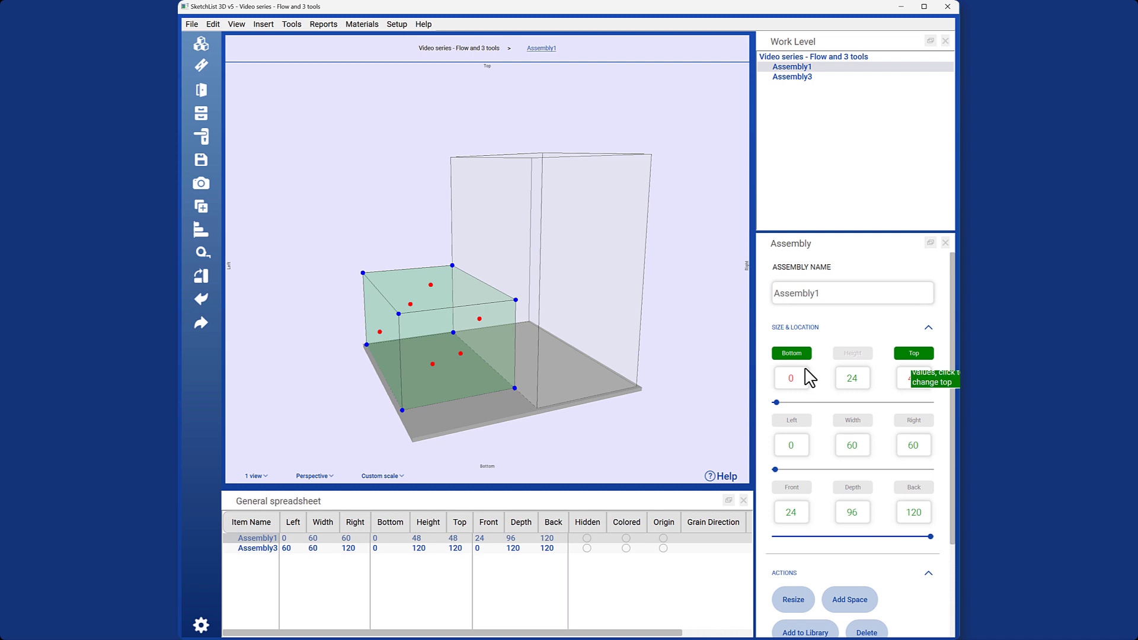
pyautogui.click(914, 354)
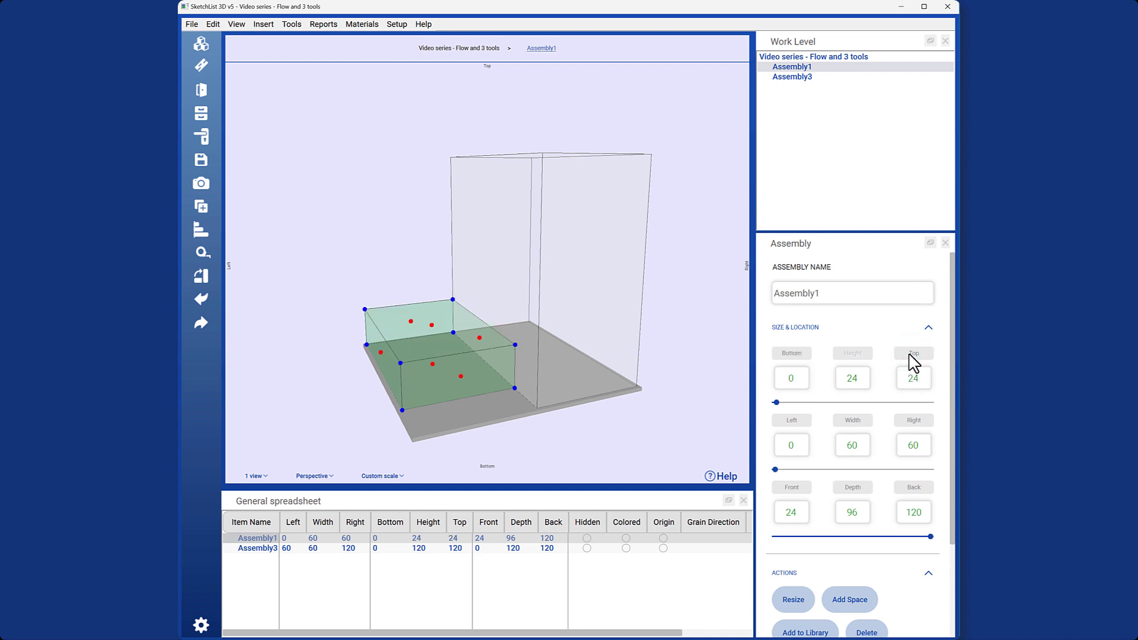
# - Set the height back to 48, recalculating Top so the box rises to 48
pyautogui.doubleClick(862, 378)
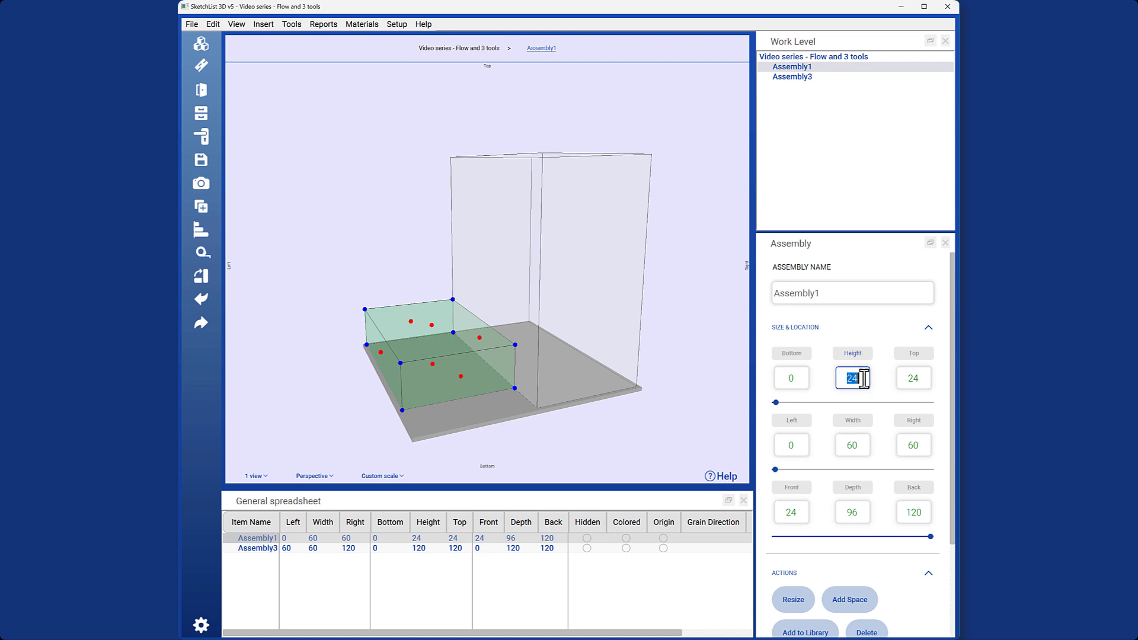
pyautogui.write('48')
pyautogui.press('Return')
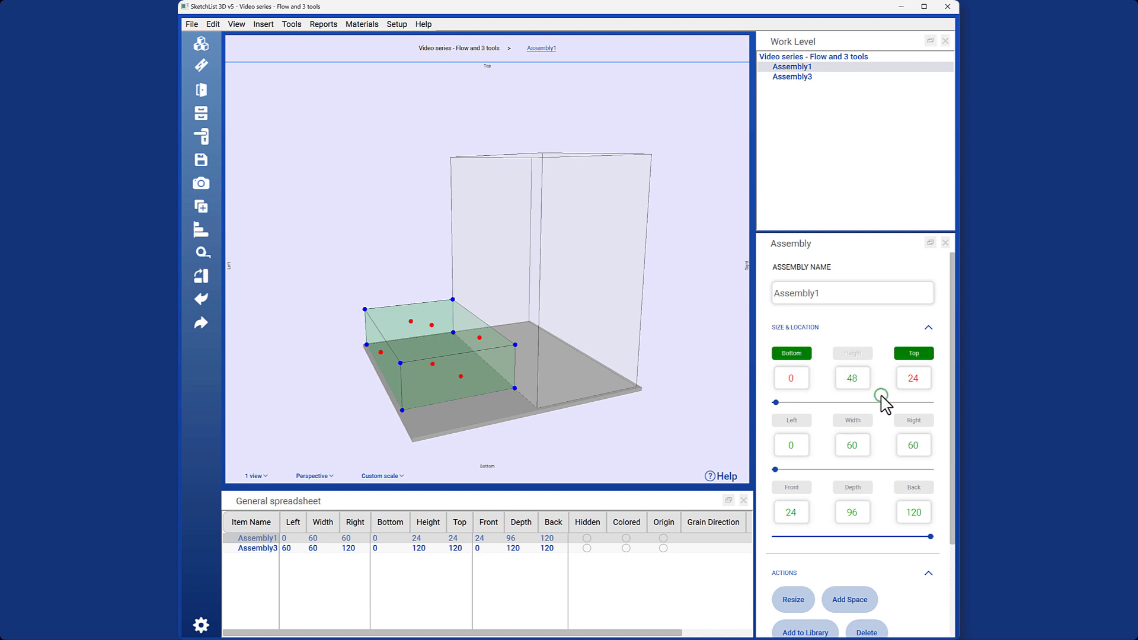
pyautogui.click(915, 356)
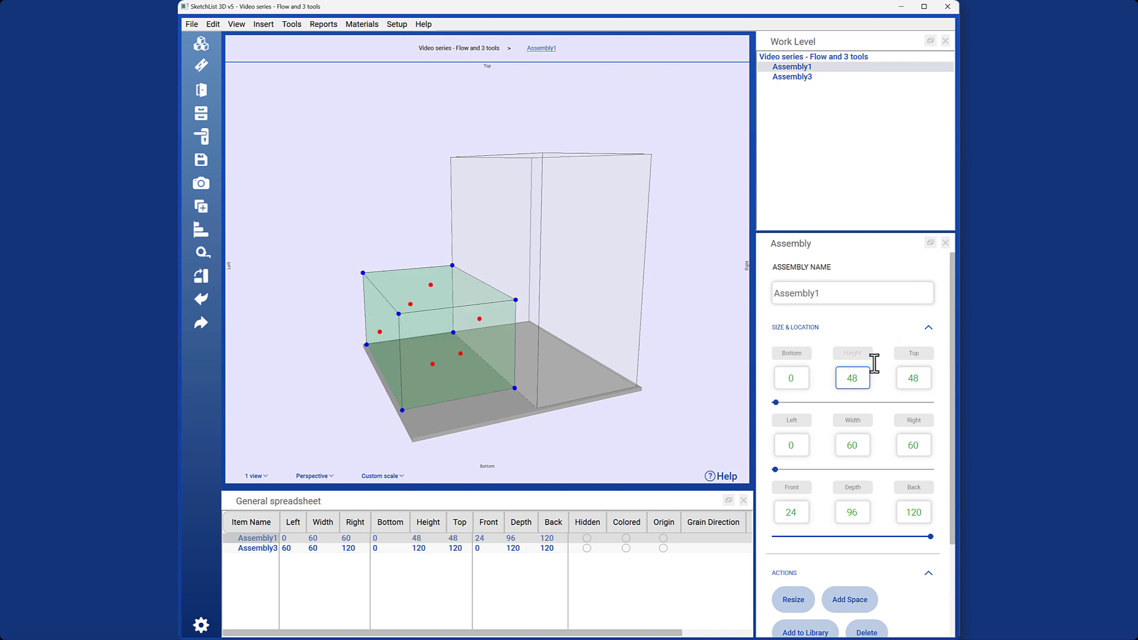
# - Set Assembly1's Bottom to 12, recalculating Height to 36
pyautogui.doubleClick(803, 380)
pyautogui.write('12')
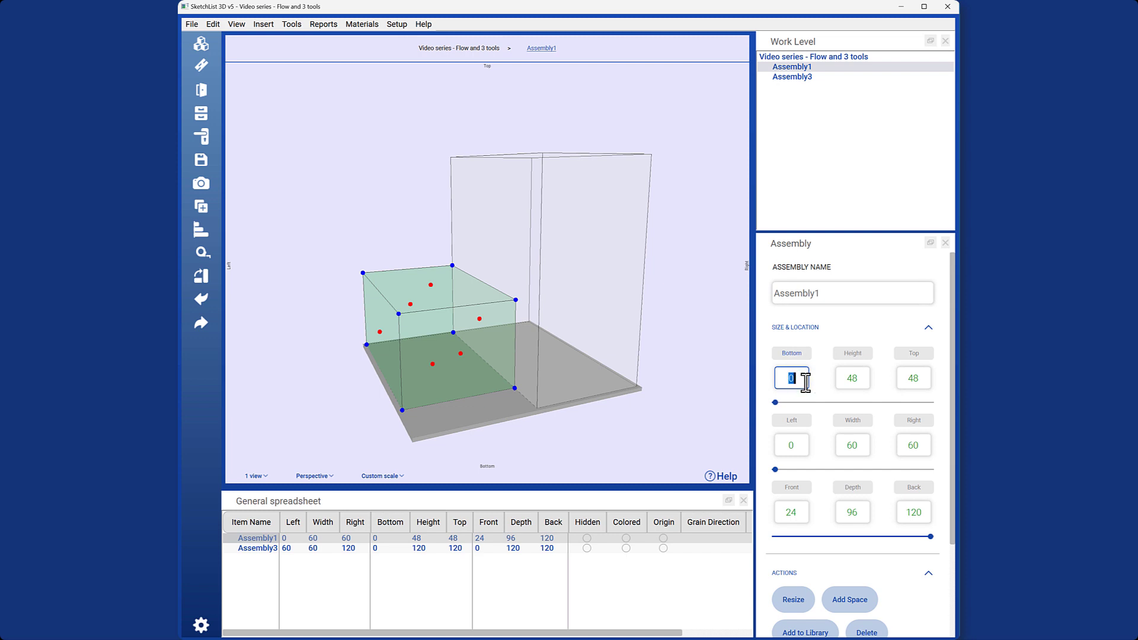
pyautogui.click(854, 356)
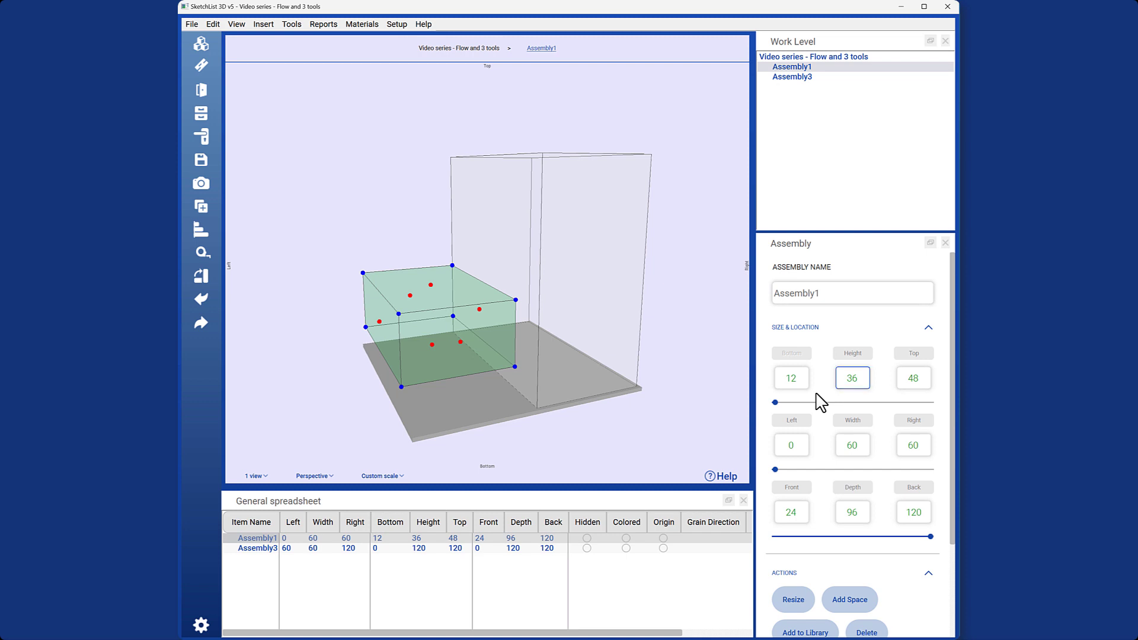
# - Set Top to 36 and Bottom to 18, recalculating Height to 18
pyautogui.click(852, 384)
pyautogui.click(901, 386)
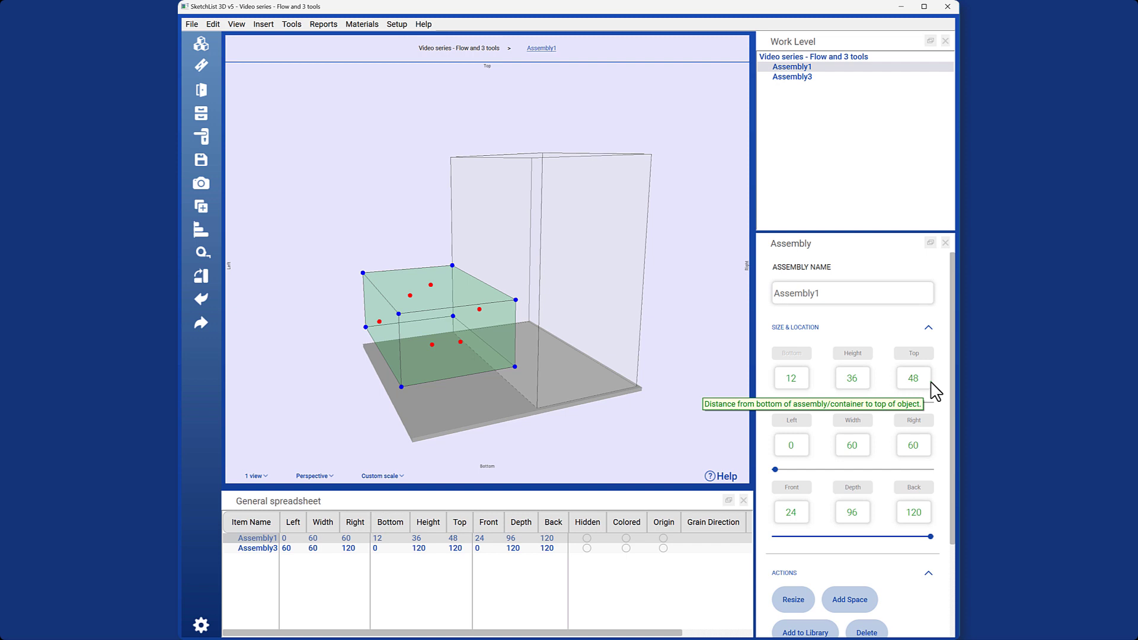
pyautogui.click(913, 378)
pyautogui.write('36')
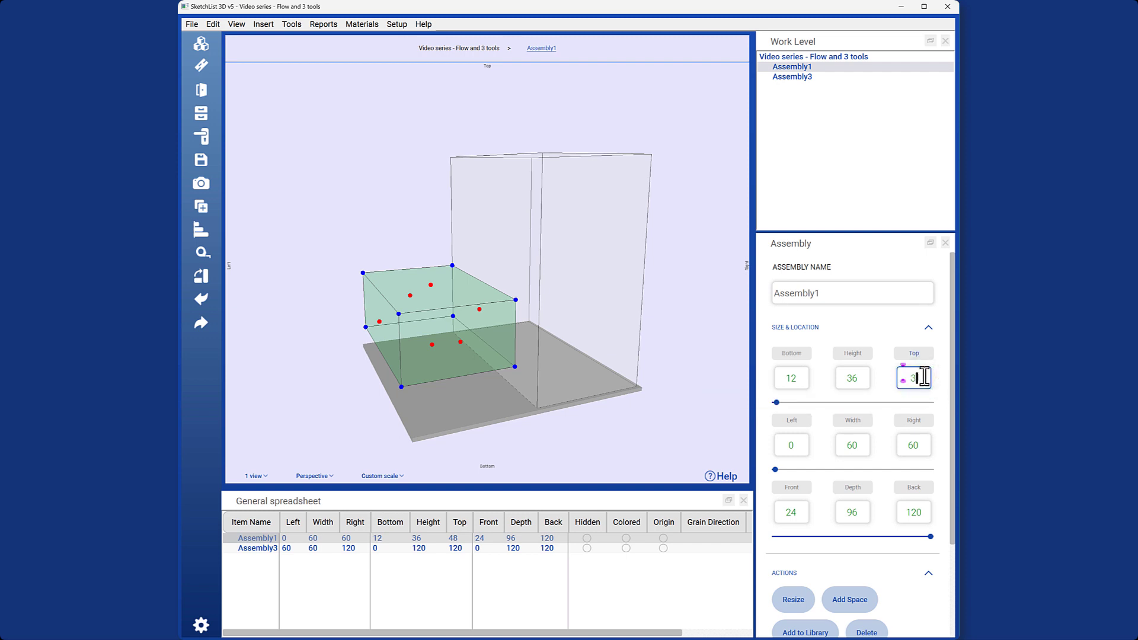
pyautogui.click(804, 377)
pyautogui.write('18')
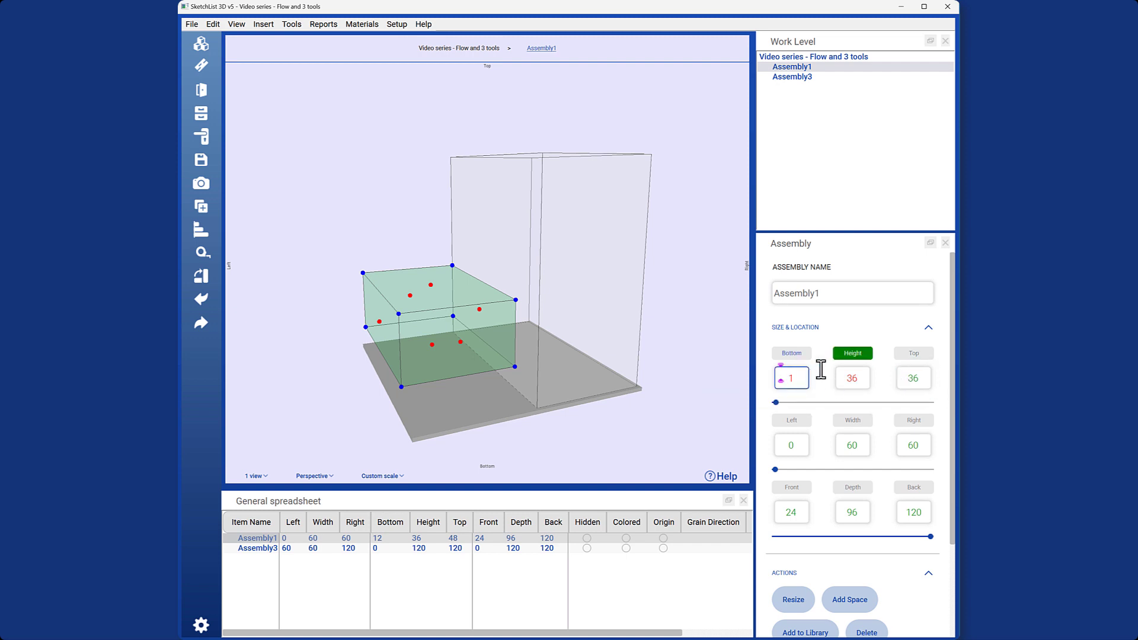
pyautogui.click(854, 354)
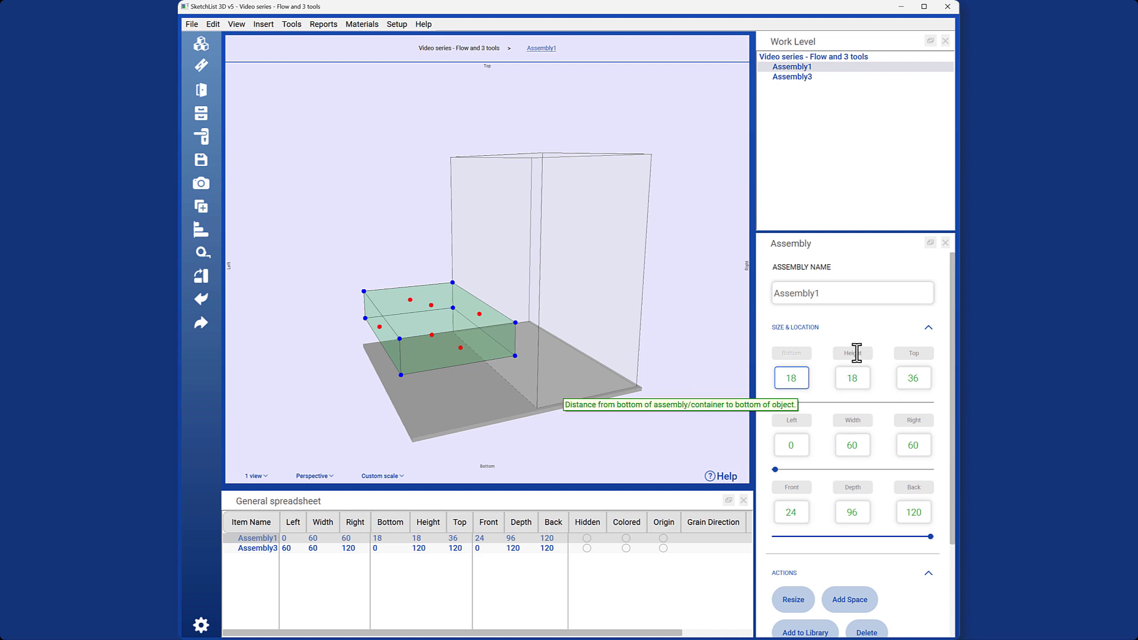
# - Set Assembly1's Bottom to 0 and recalculate Top to drop it to the floor
pyautogui.doubleClick(792, 378)
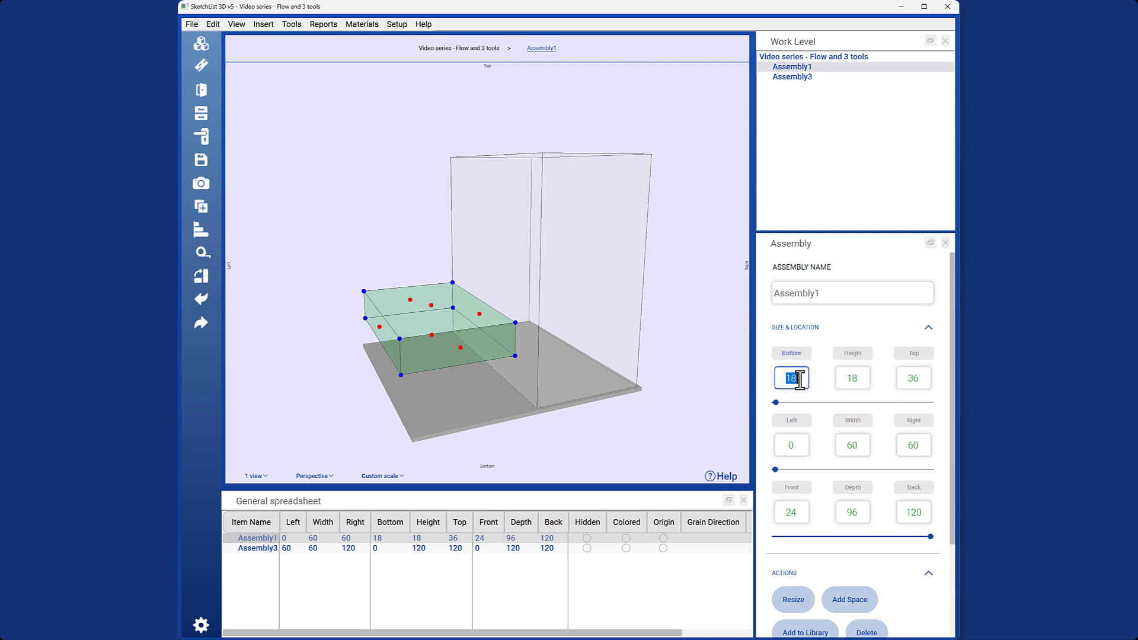
pyautogui.write('0')
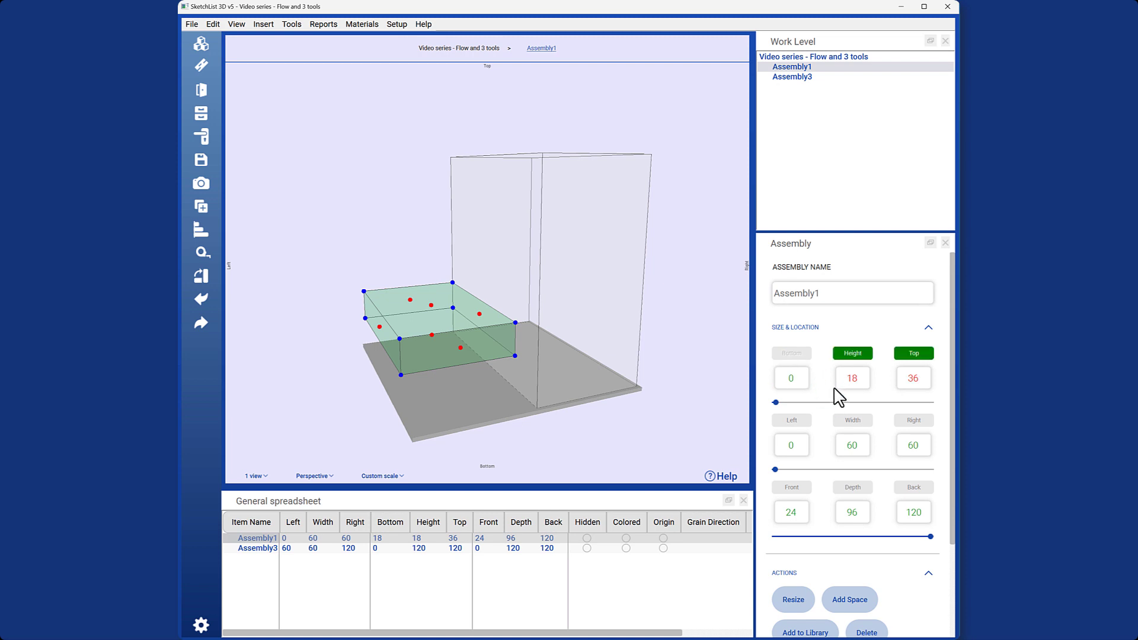
pyautogui.click(905, 353)
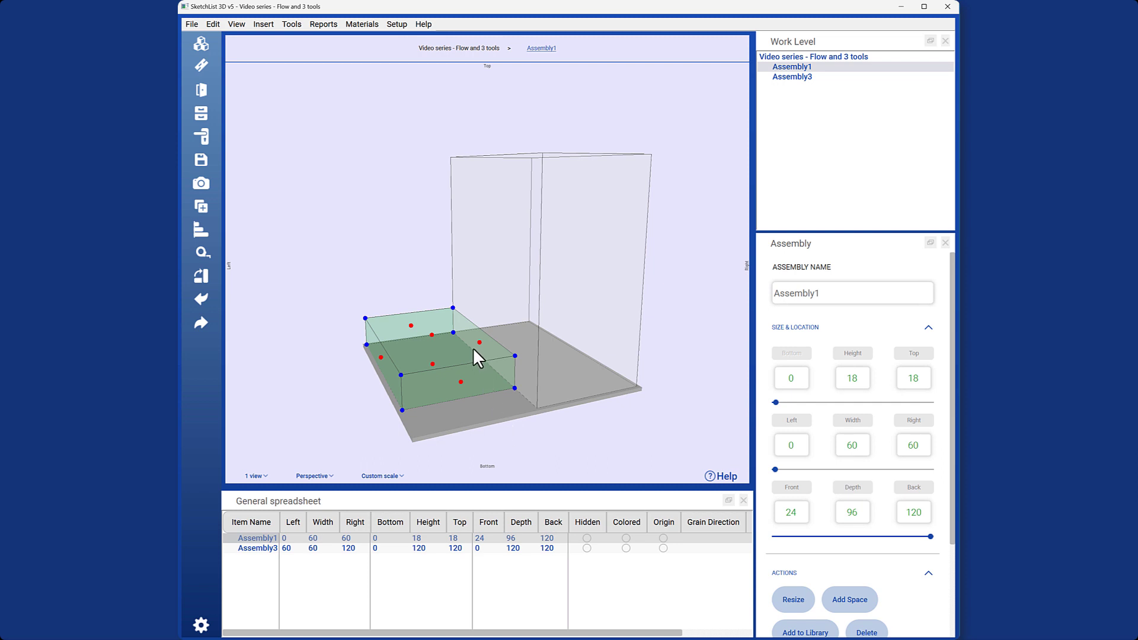
# - After Width 90 from the left is rejected, set Width 70 extending the right side
pyautogui.doubleClick(863, 446)
pyautogui.write('90')
pyautogui.press('Return')
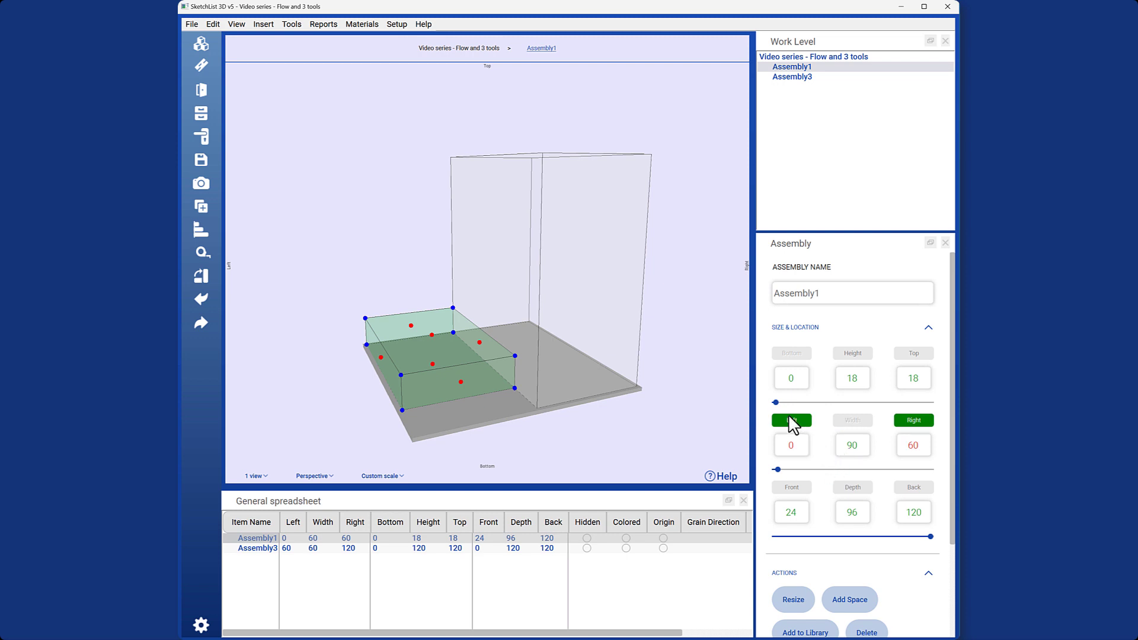
pyautogui.click(777, 421)
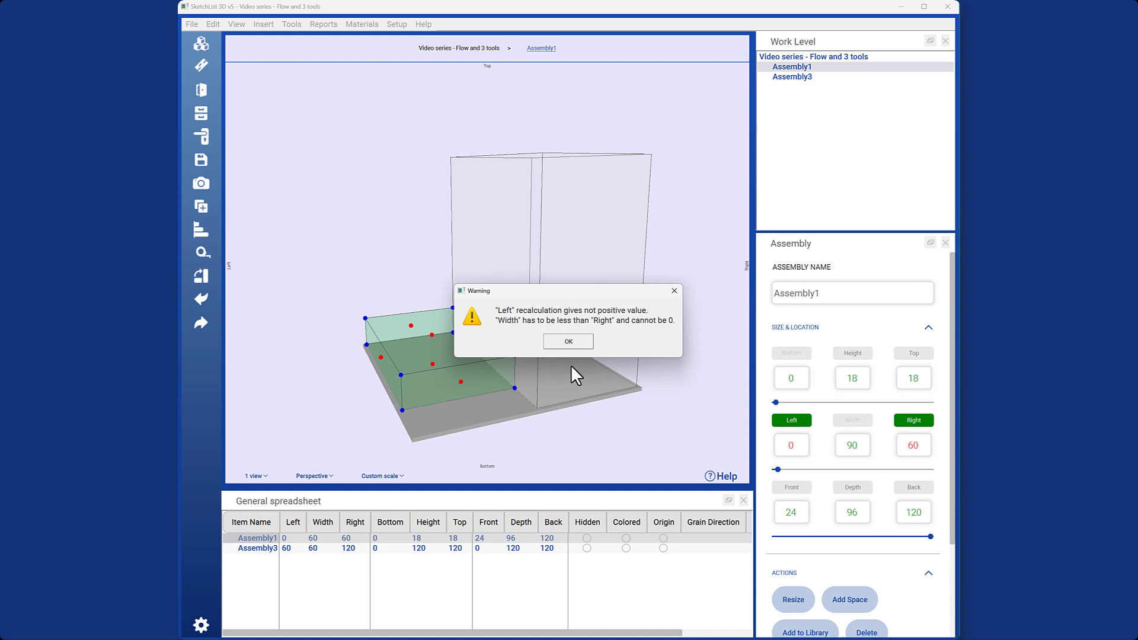
pyautogui.click(564, 340)
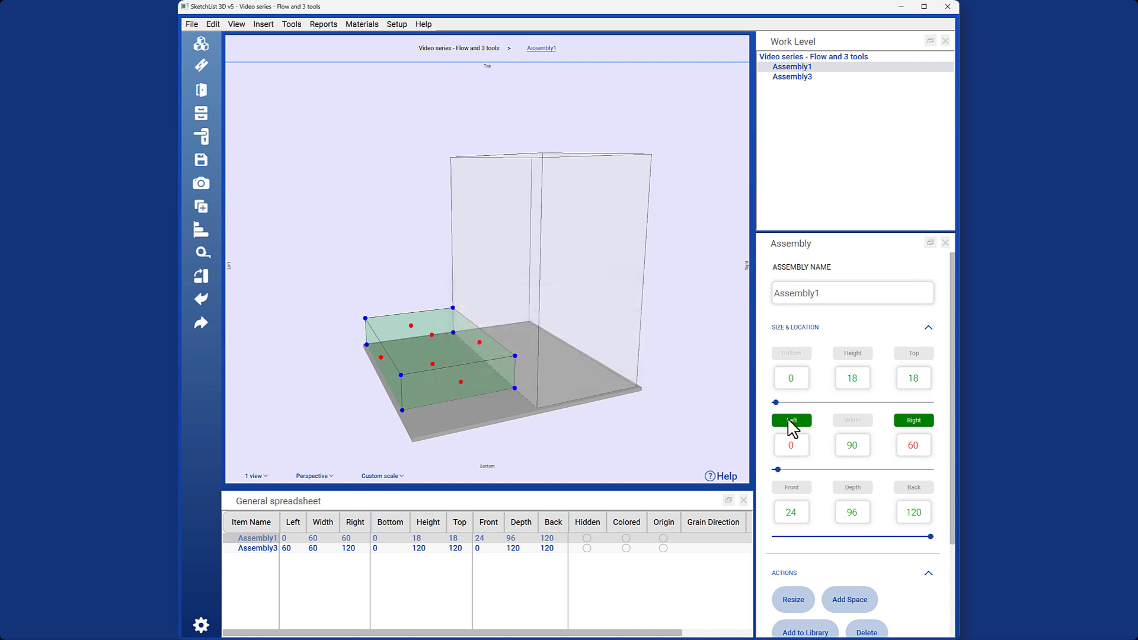
pyautogui.doubleClick(838, 445)
pyautogui.write('70')
pyautogui.click(914, 420)
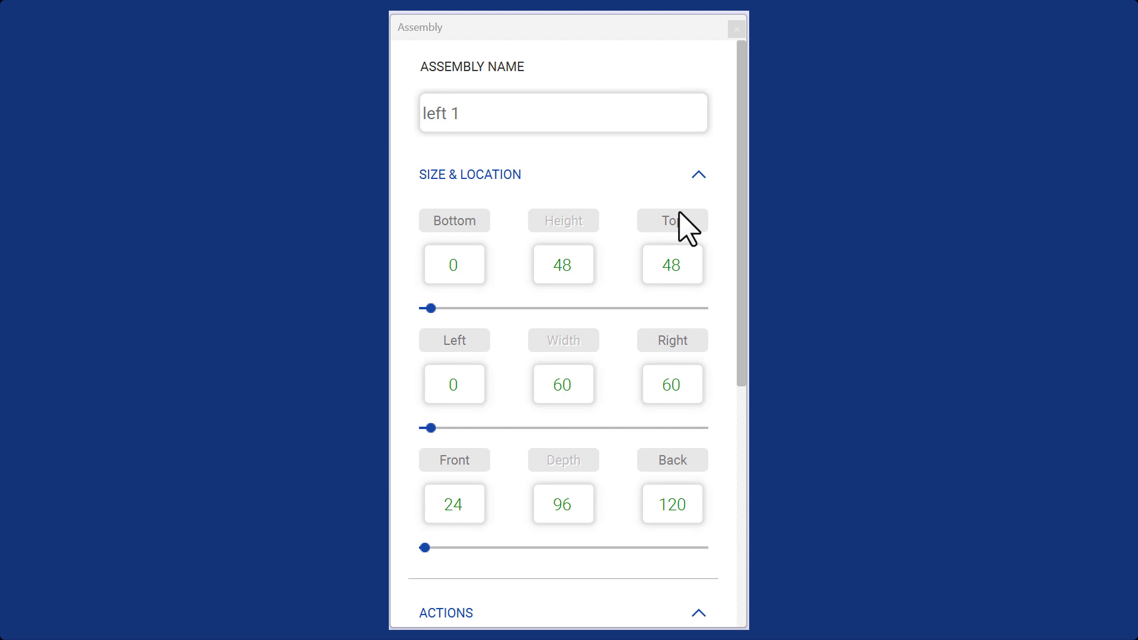
# - Enter the expression 48*.5 in left 1's Height so Height and Top become 24
pyautogui.click(578, 265)
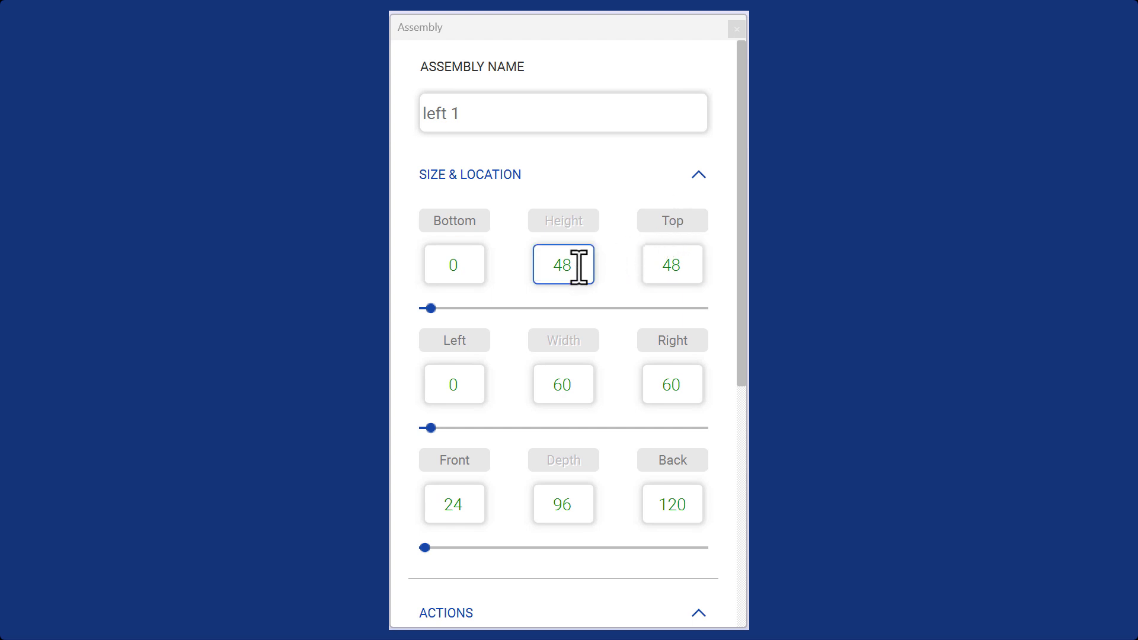
pyautogui.doubleClick(578, 265)
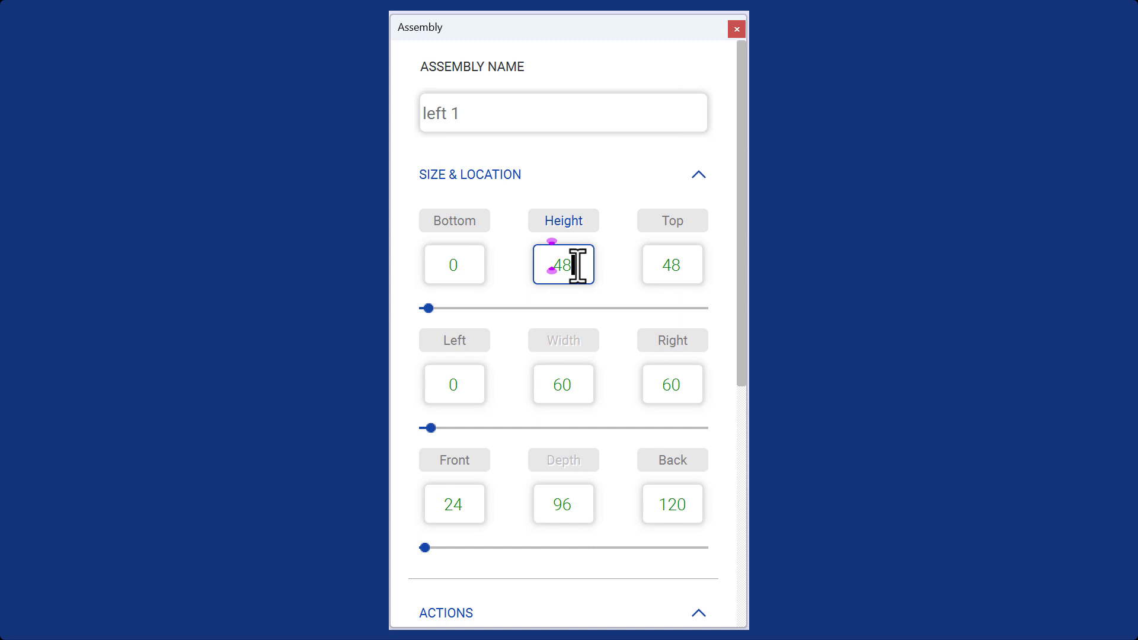
pyautogui.write('-5')
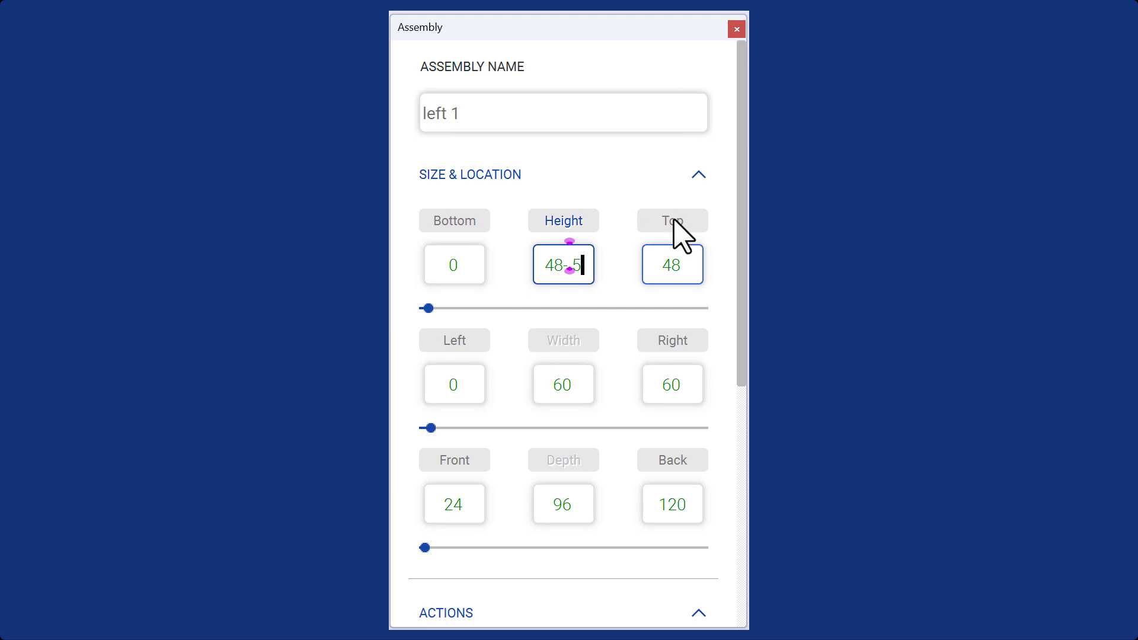
pyautogui.press('Return')
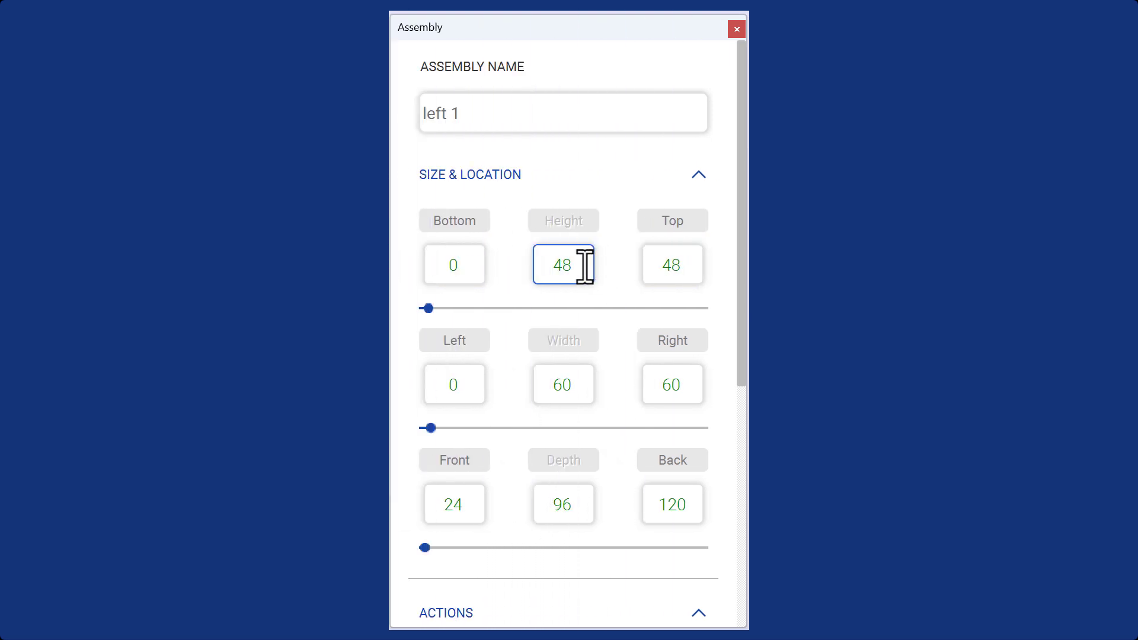
pyautogui.click(585, 266)
pyautogui.press('End')
pyautogui.write('*')
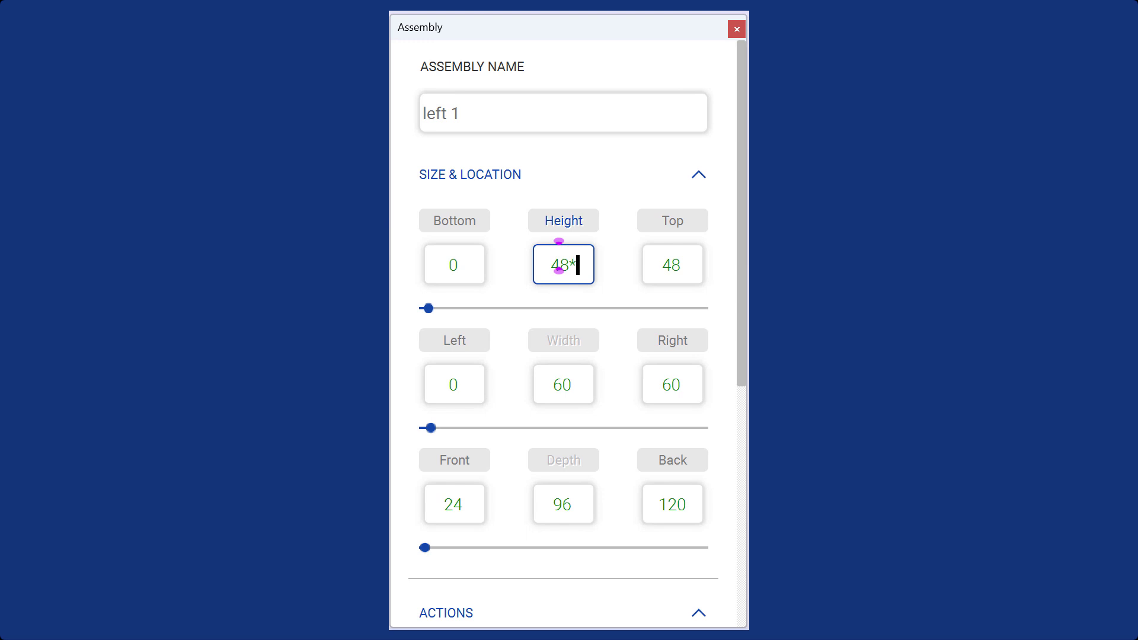
pyautogui.write(' 5')
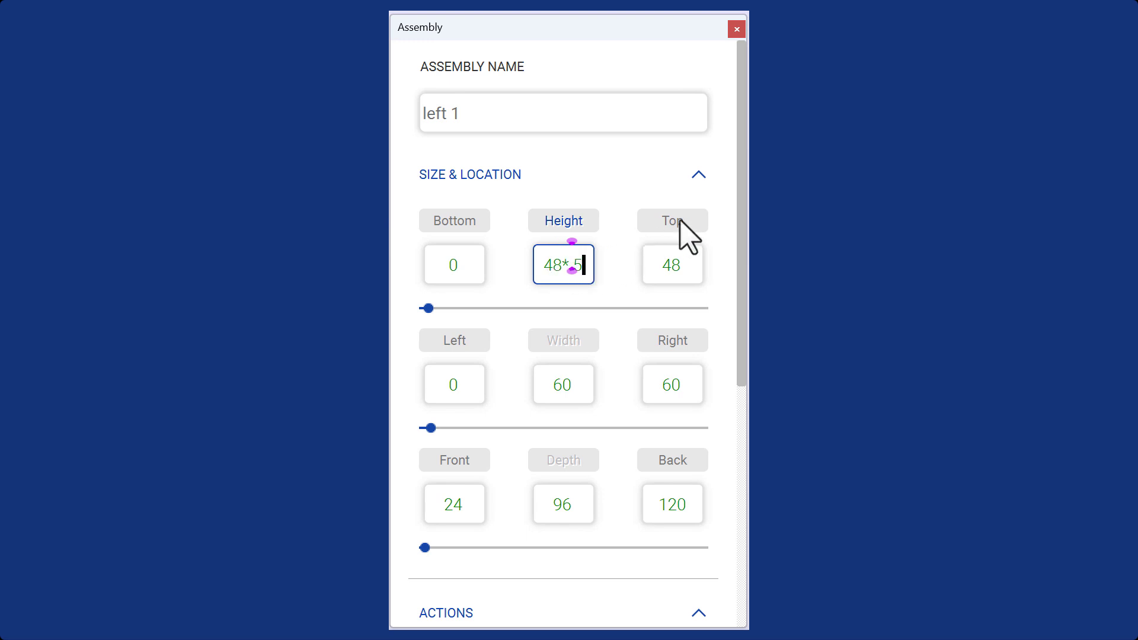
pyautogui.press('Return')
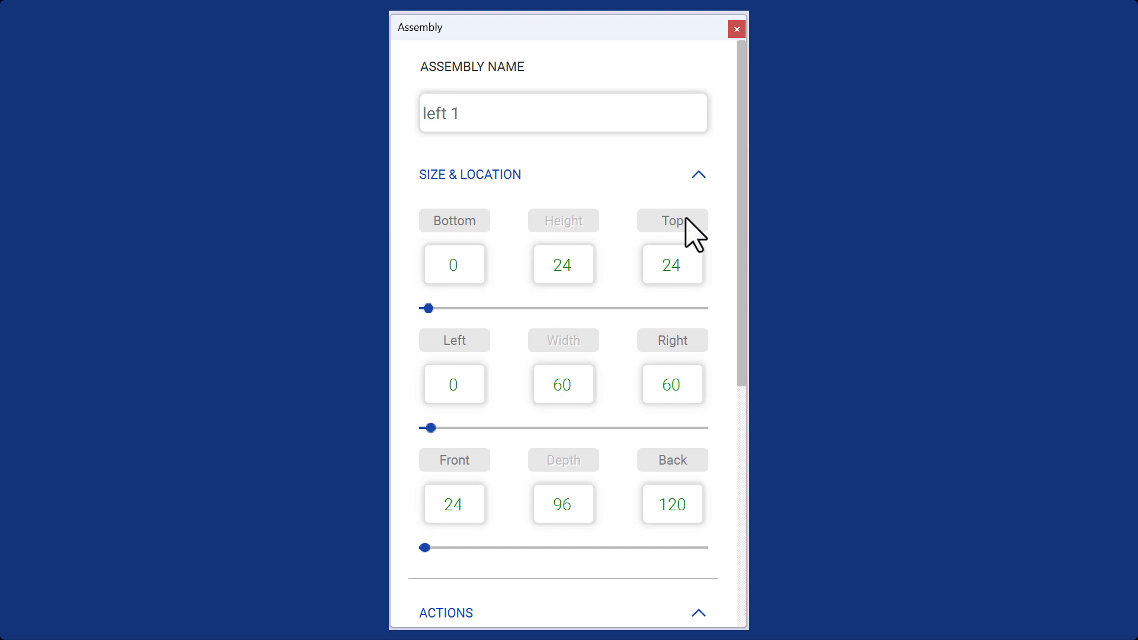
pyautogui.click(672, 265)
pyautogui.press('Tab')
pyautogui.click(579, 386)
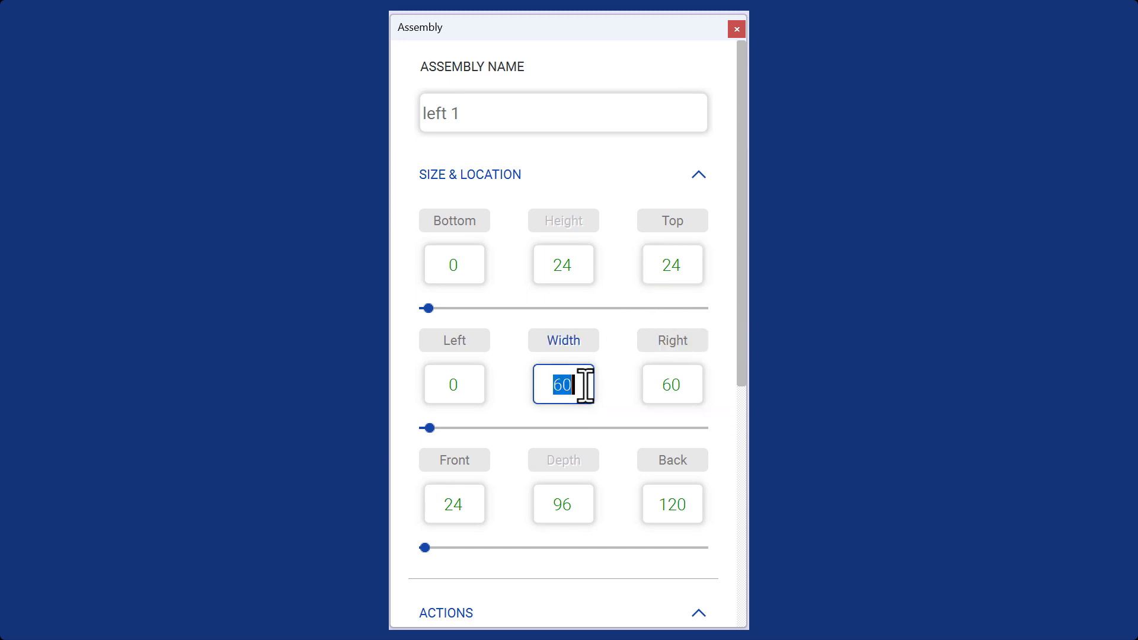
pyautogui.click(582, 386)
pyautogui.write('+3/16')
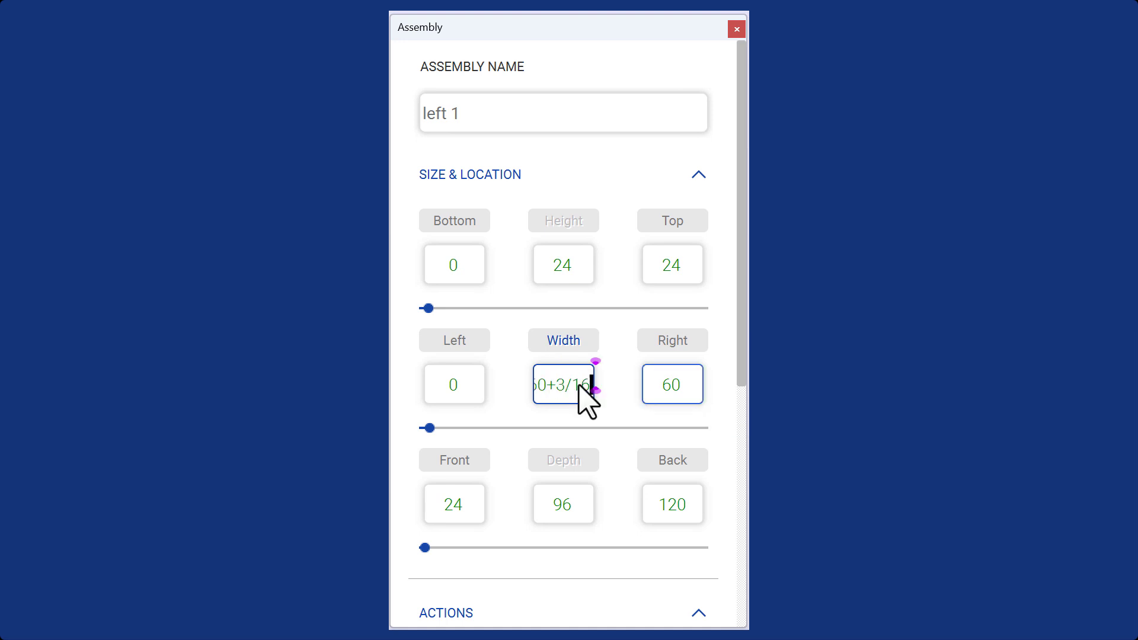
pyautogui.press('Return')
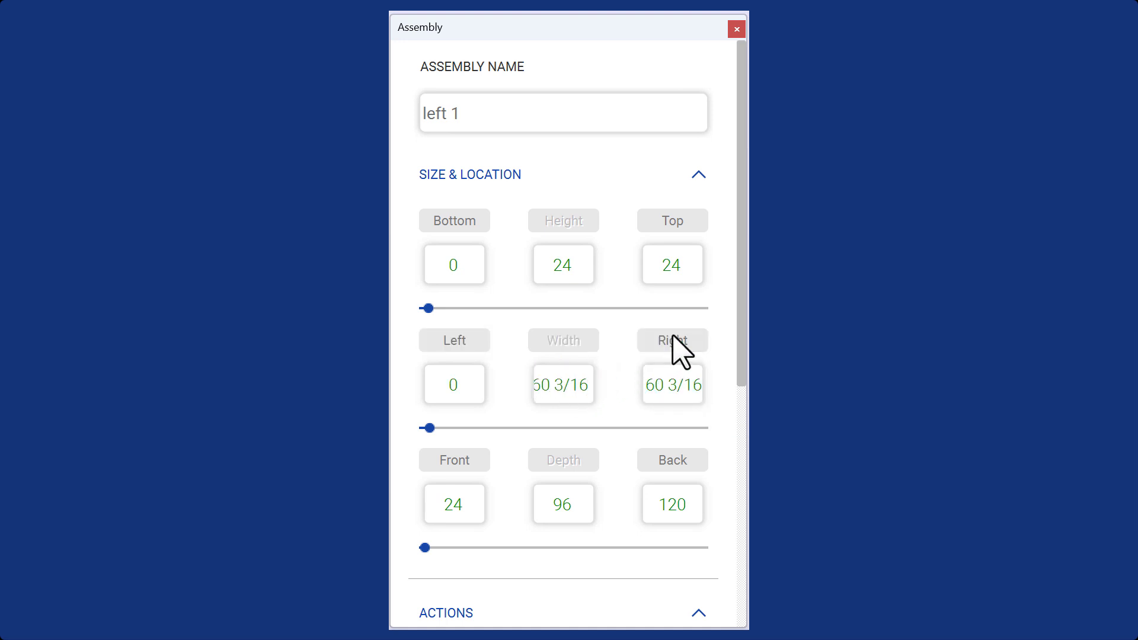
pyautogui.click(578, 505)
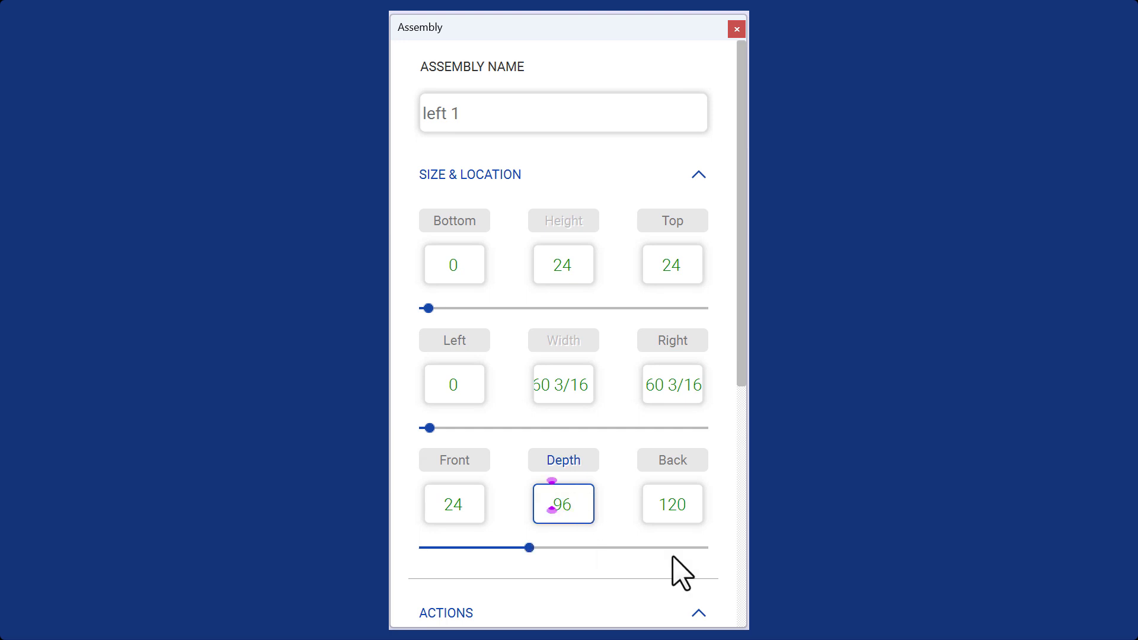
pyautogui.write('*.3333')
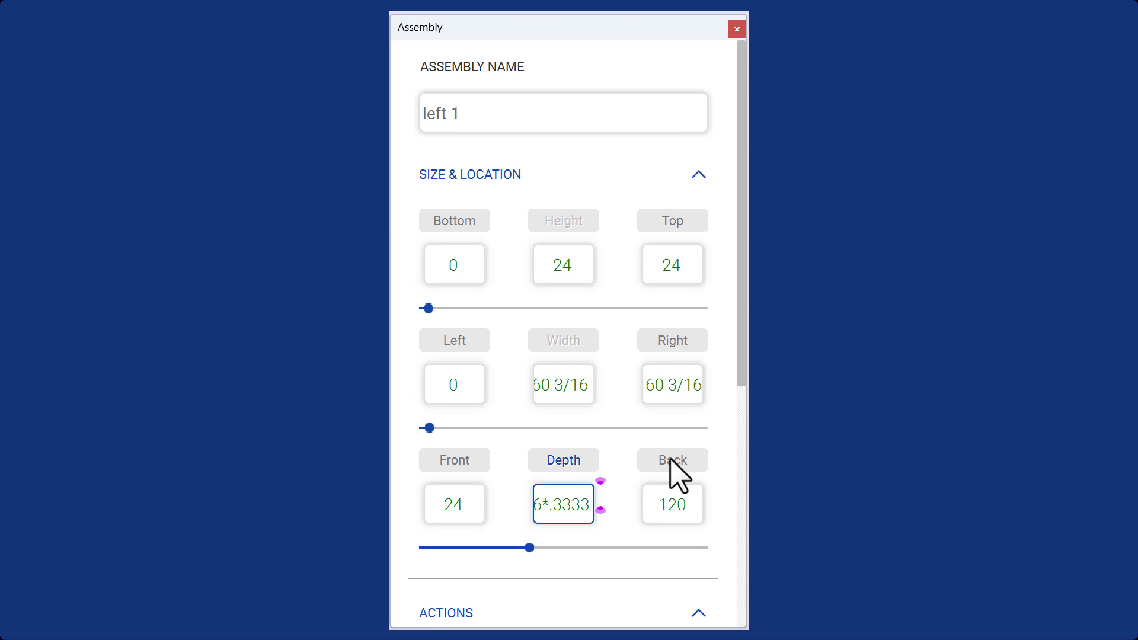
pyautogui.press('Return')
pyautogui.click(680, 509)
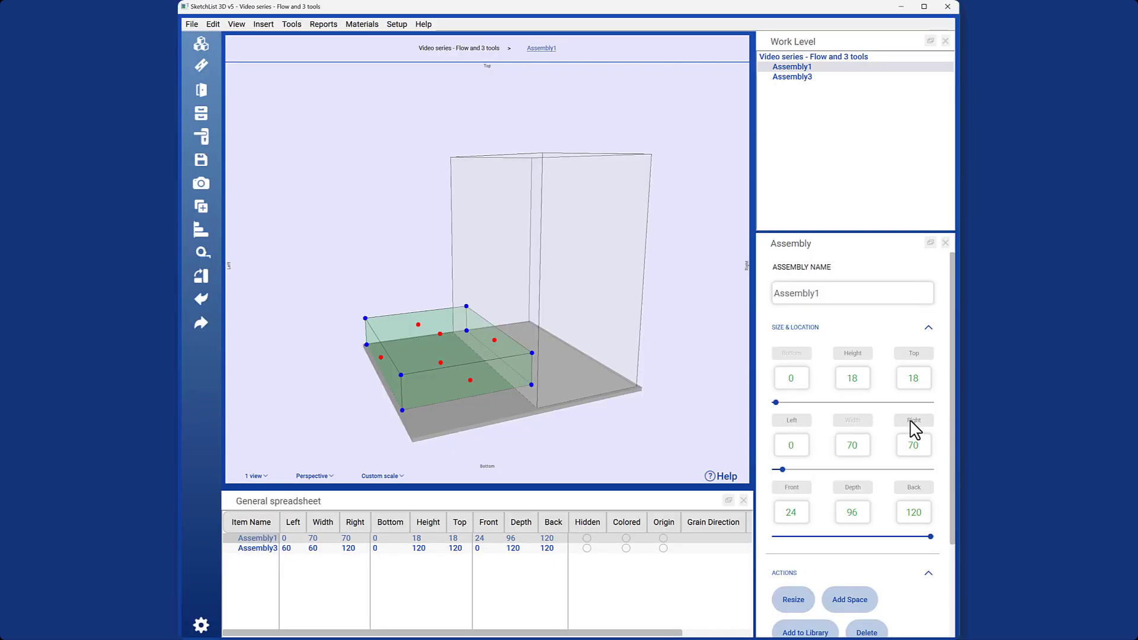
# - Set Assembly1's Width to 40 in the General spreadsheet, ending at Right 60
pyautogui.doubleClick(321, 548)
pyautogui.write('40')
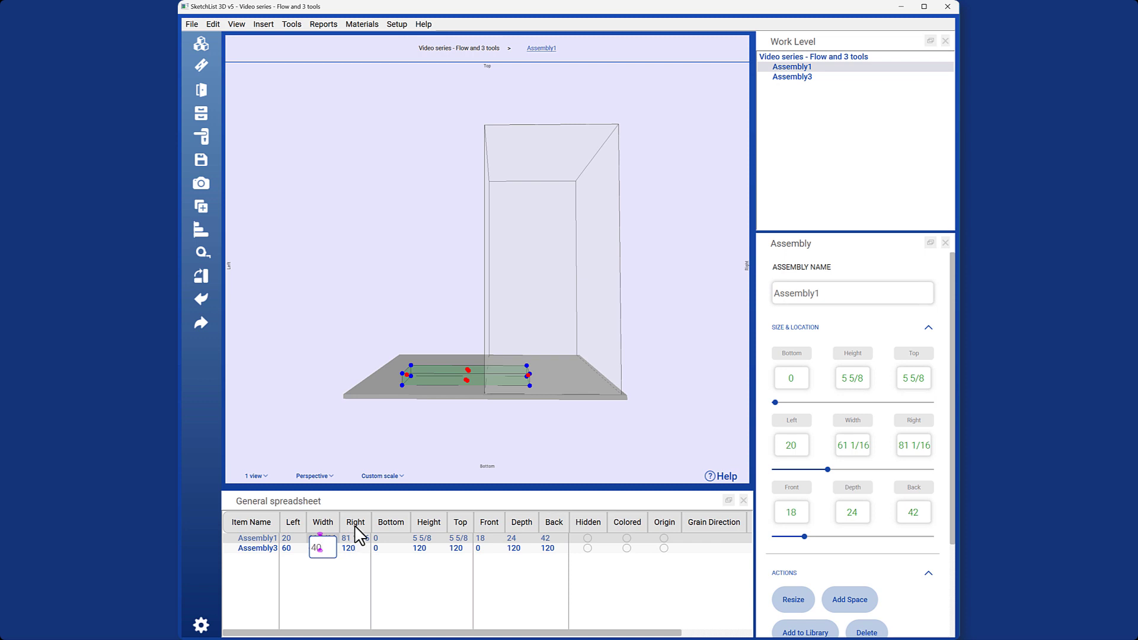
pyautogui.press('Return')
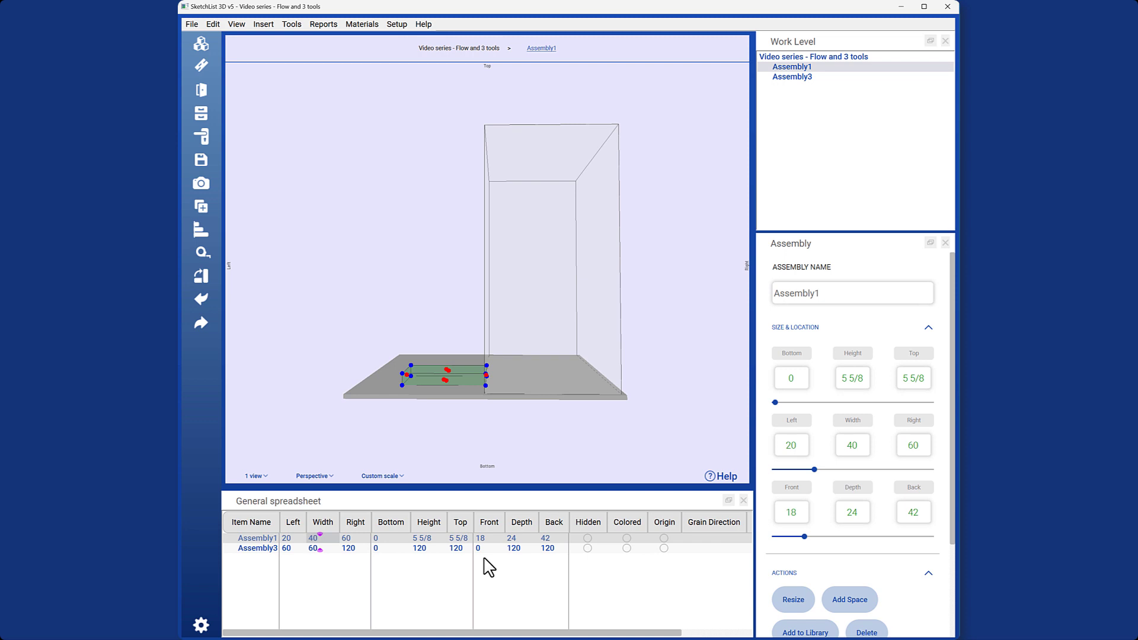
# - Set Assembly1's Top cell to 6 in the spreadsheet
pyautogui.click(460, 538)
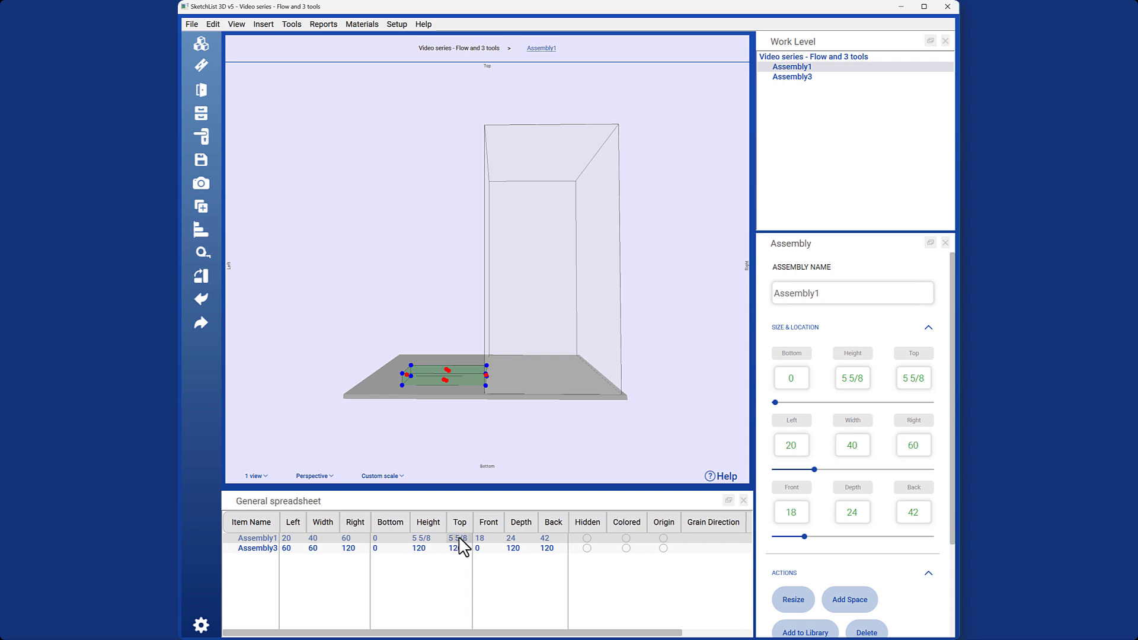
pyautogui.write('6')
pyautogui.press('Return')
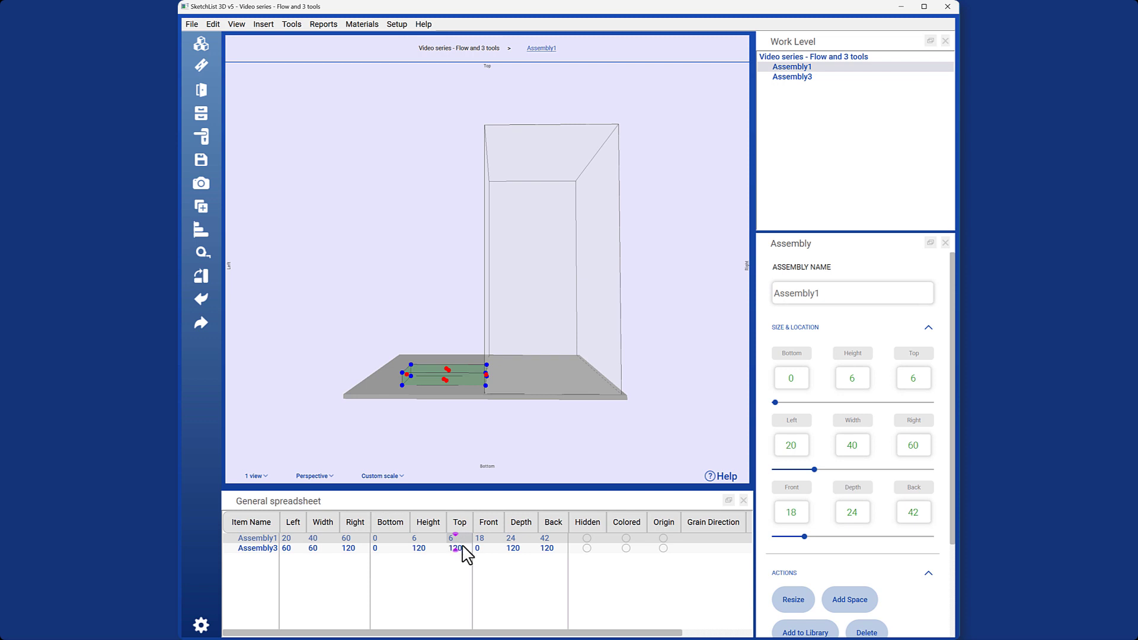
# - Set Assembly1's Top cell to 120, raising it level with Assembly3's top
pyautogui.click(463, 547)
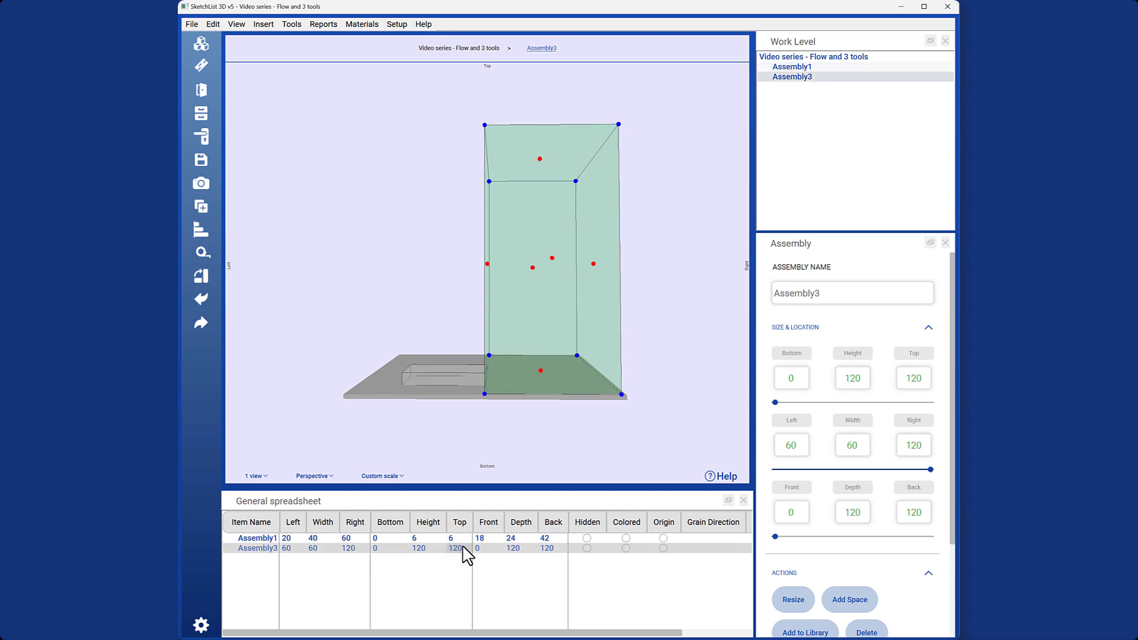
pyautogui.click(461, 538)
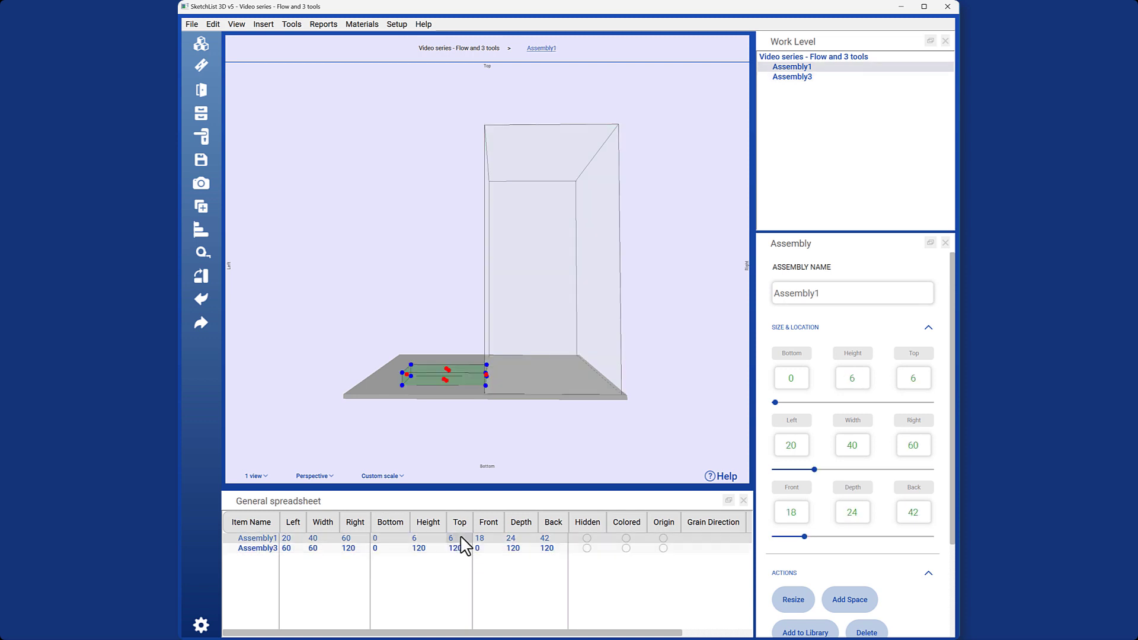
pyautogui.click(463, 543)
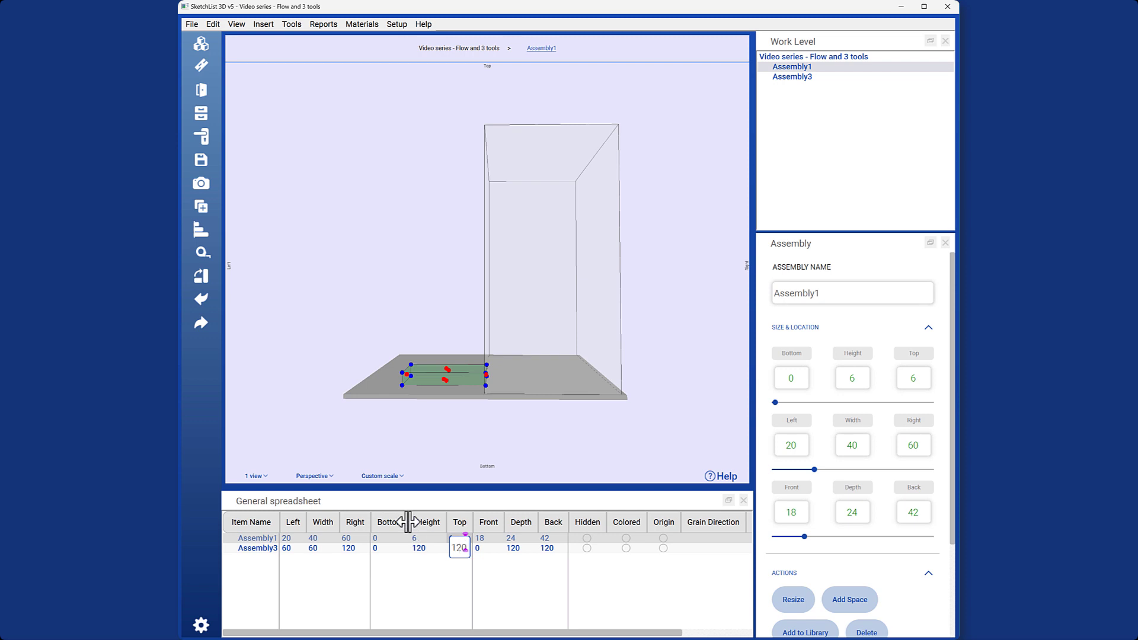
pyautogui.press('Return')
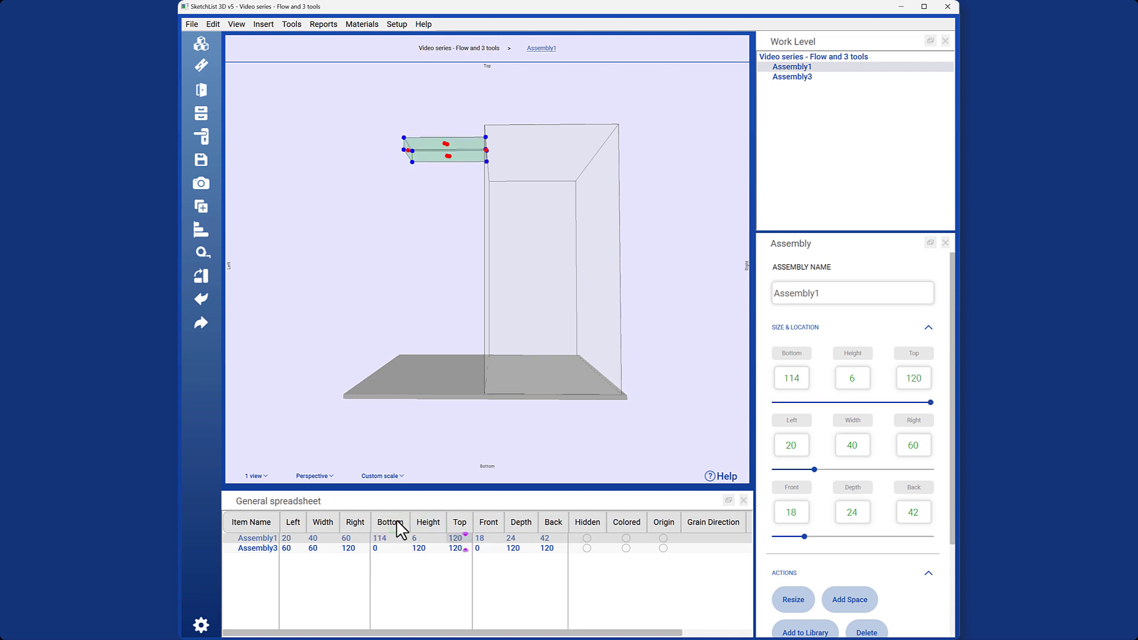
pyautogui.click(545, 348)
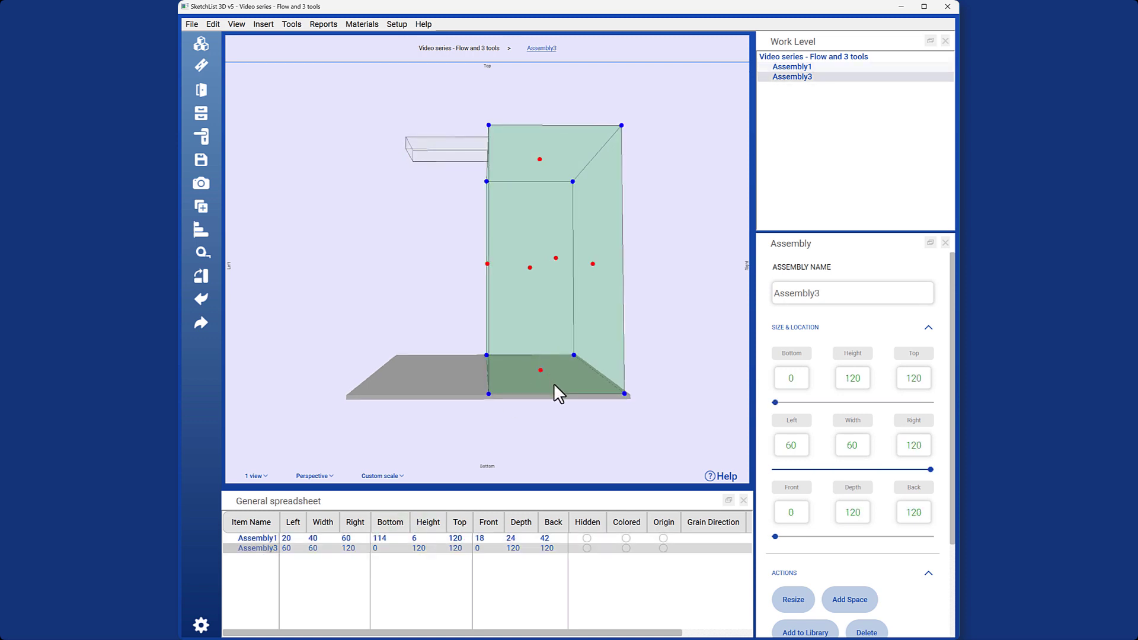
pyautogui.moveTo(554, 383); pyautogui.dragTo(525, 308)
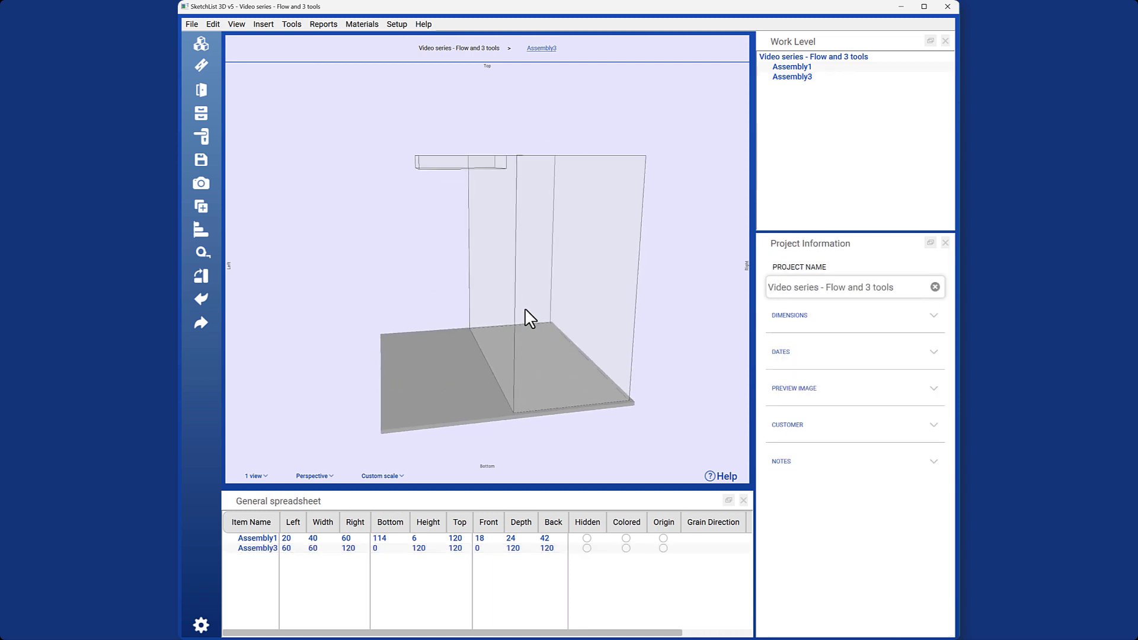
# - Check Assembly1's height, then enter 0 in its Bottom cell
pyautogui.click(460, 164)
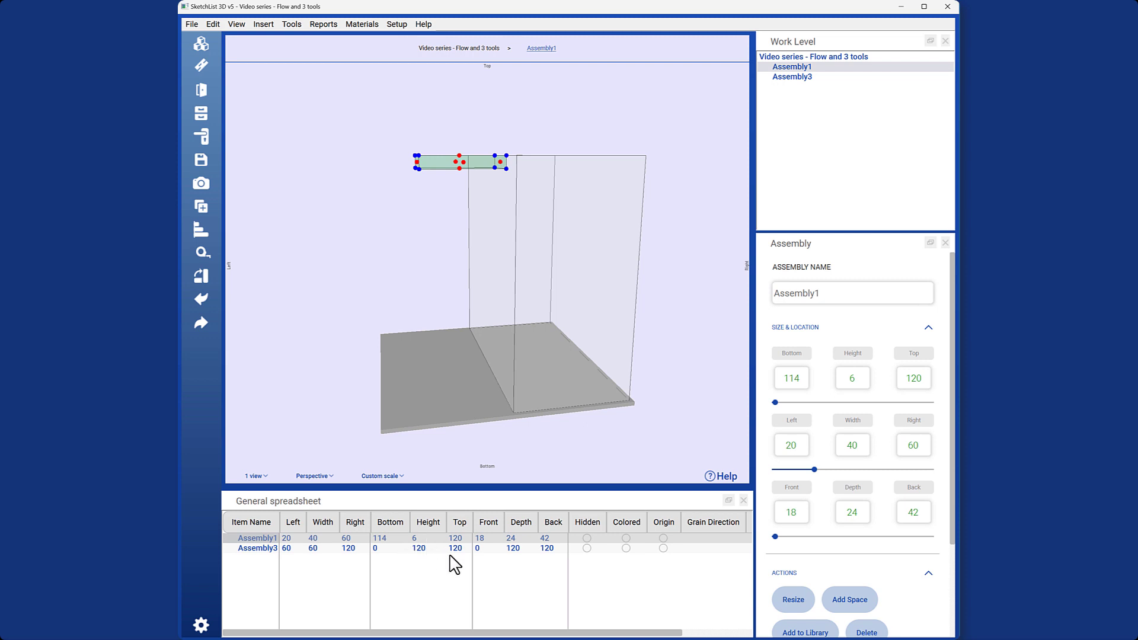
pyautogui.click(429, 539)
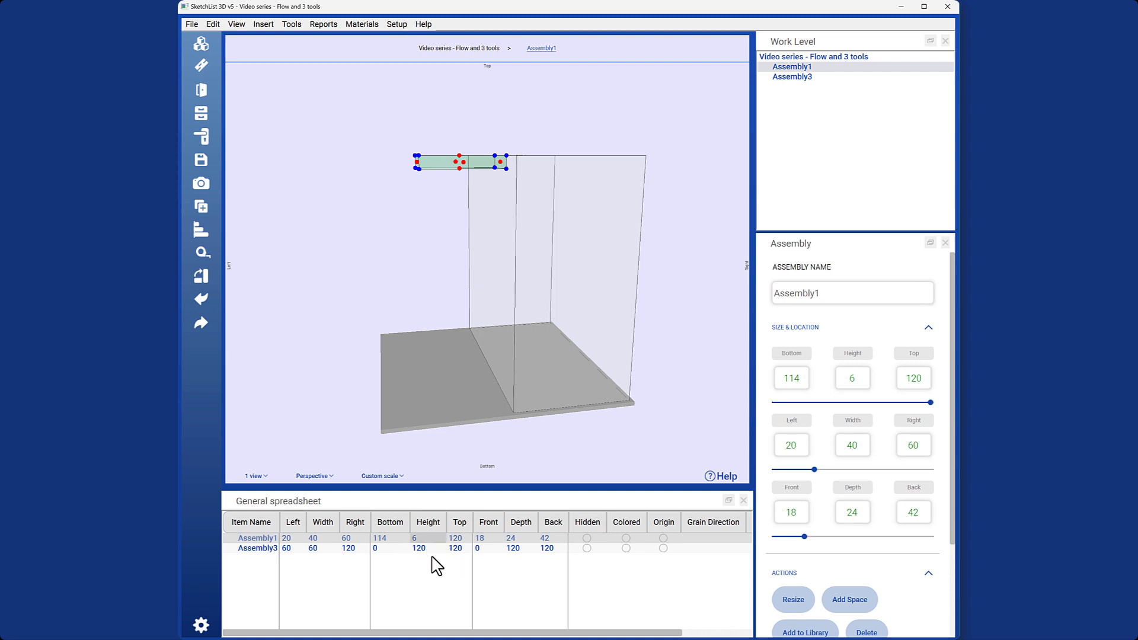
pyautogui.click(421, 548)
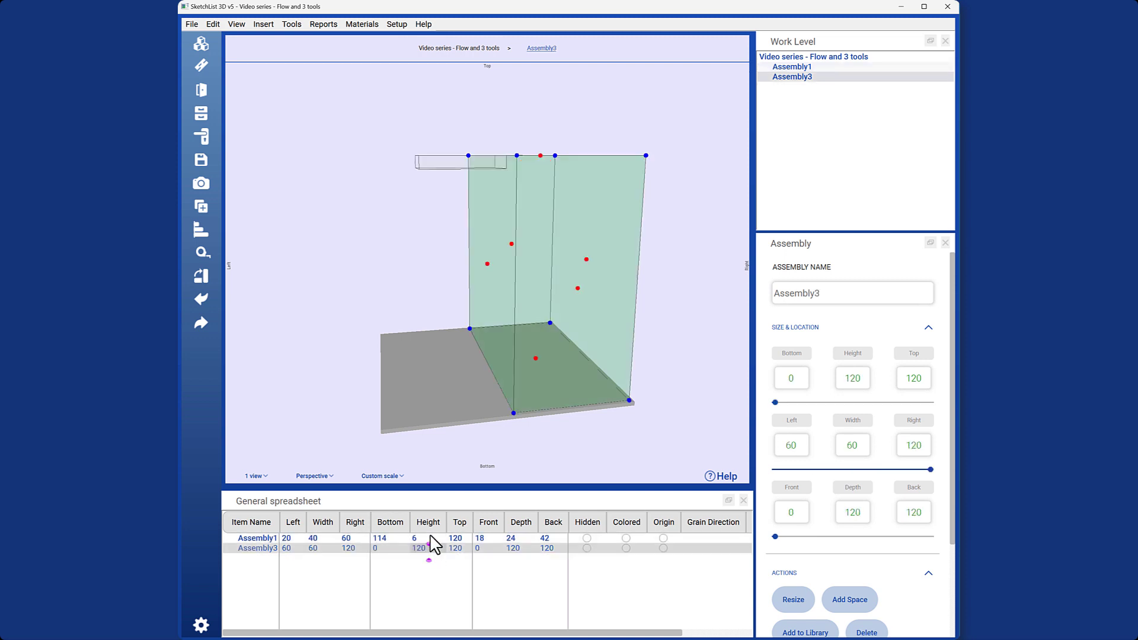
pyautogui.click(431, 538)
pyautogui.click(389, 540)
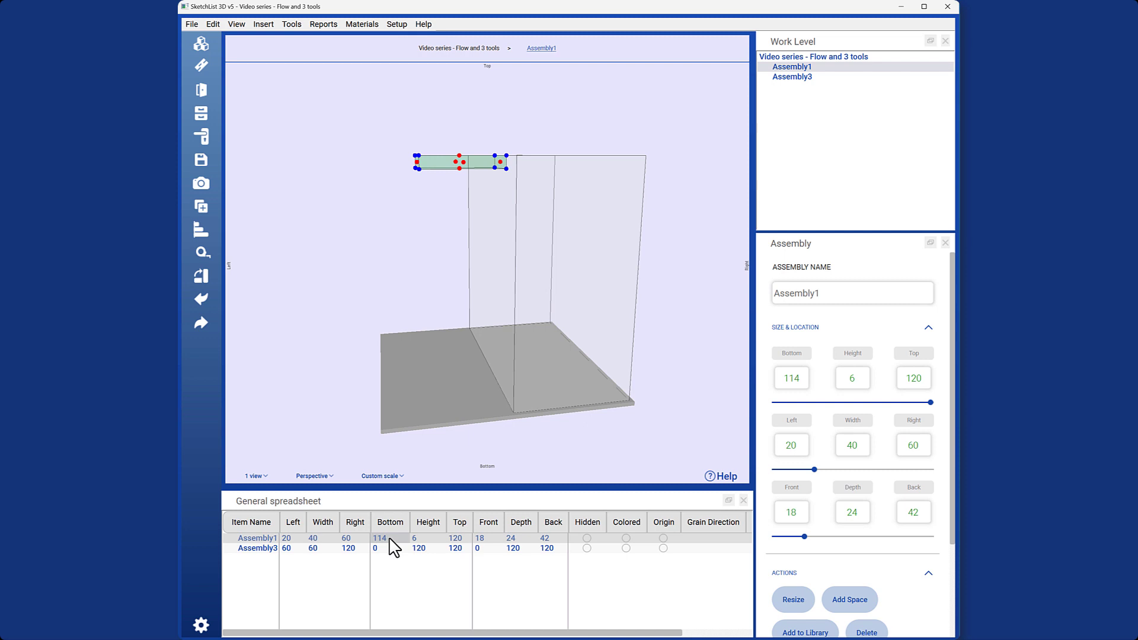
pyautogui.write('0')
pyautogui.press('Return')
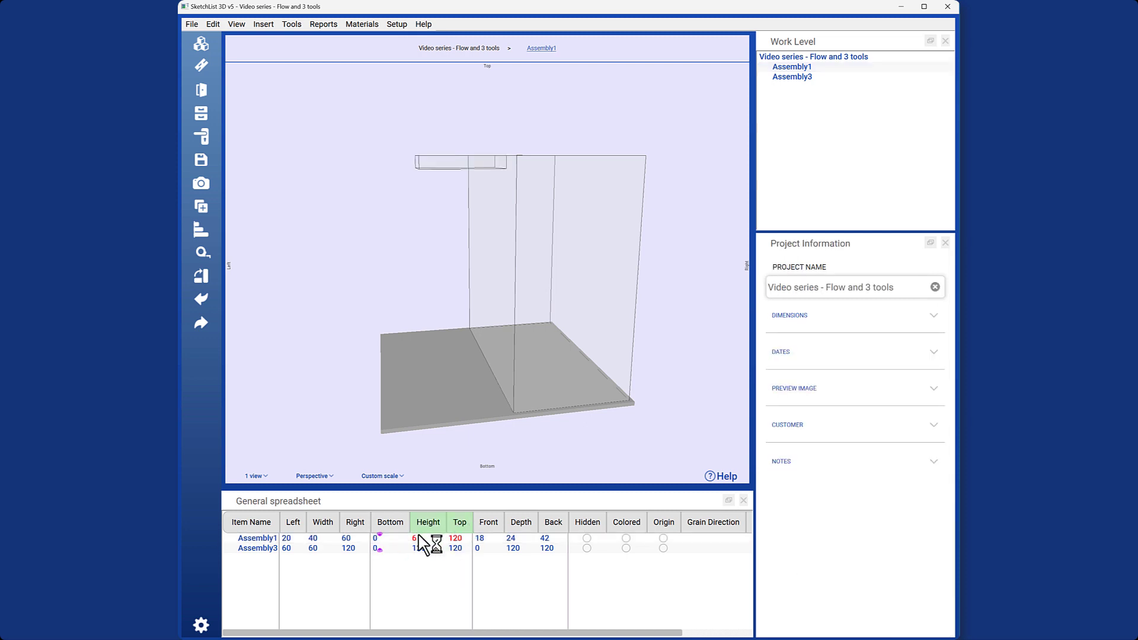
# - Recalculate Assembly1's Height to 120, spanning bottom 0 to top 120, then select Assembly3
pyautogui.click(426, 524)
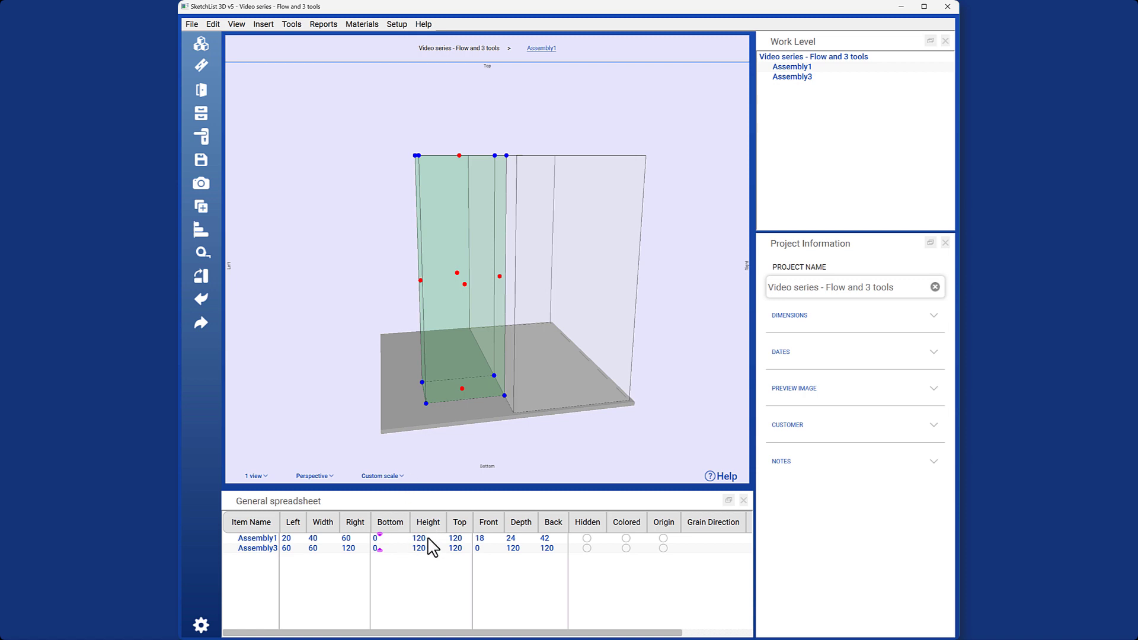
pyautogui.click(483, 344)
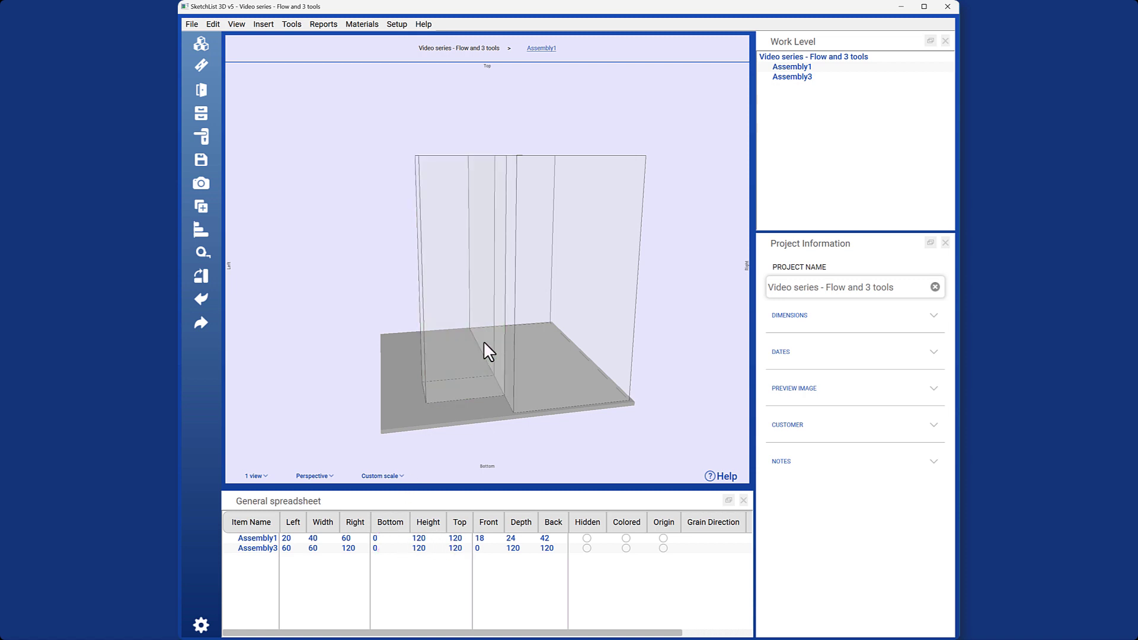
pyautogui.moveTo(484, 343); pyautogui.dragTo(528, 345, button='middle')
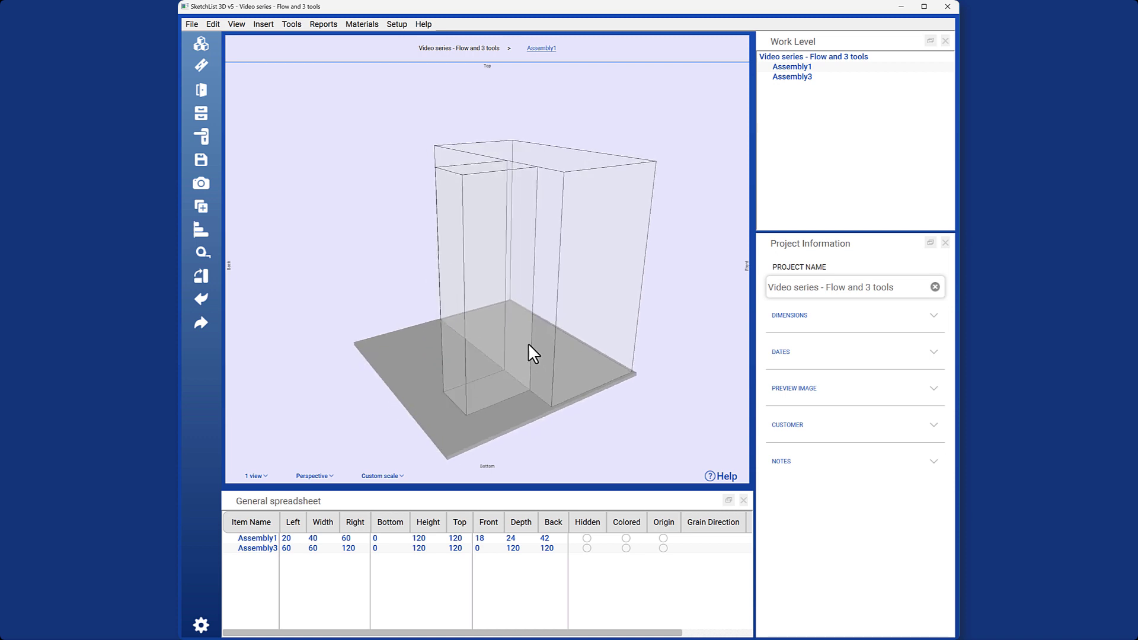
pyautogui.click(590, 363)
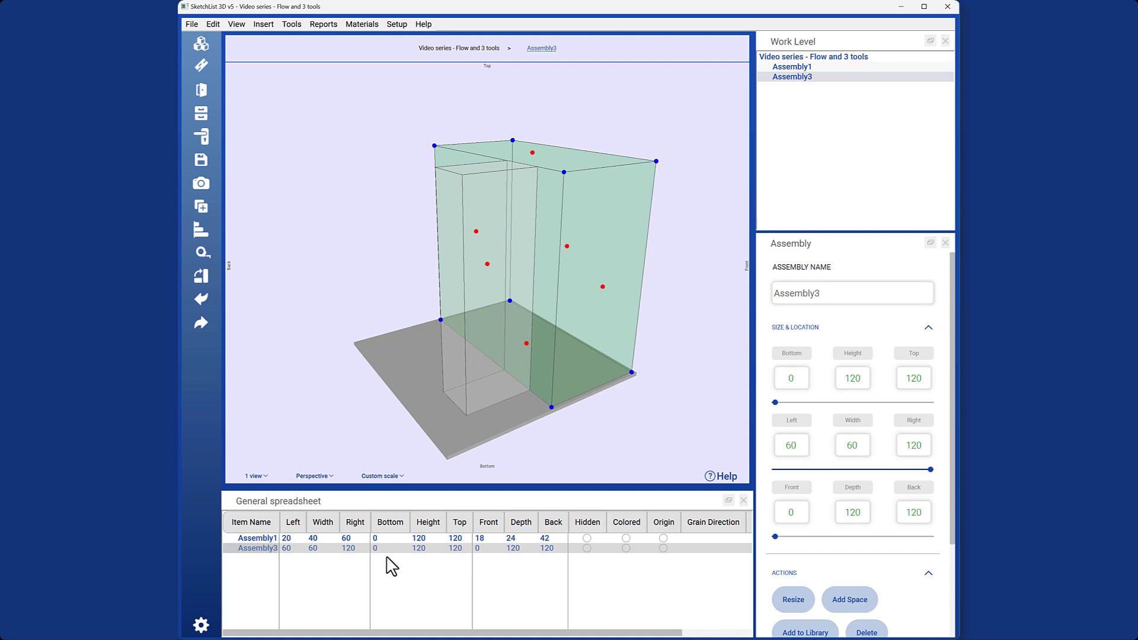
# - Set Assembly1's Front to 0, moving it to the front with Back at 24
pyautogui.click(489, 538)
pyautogui.doubleClick(488, 538)
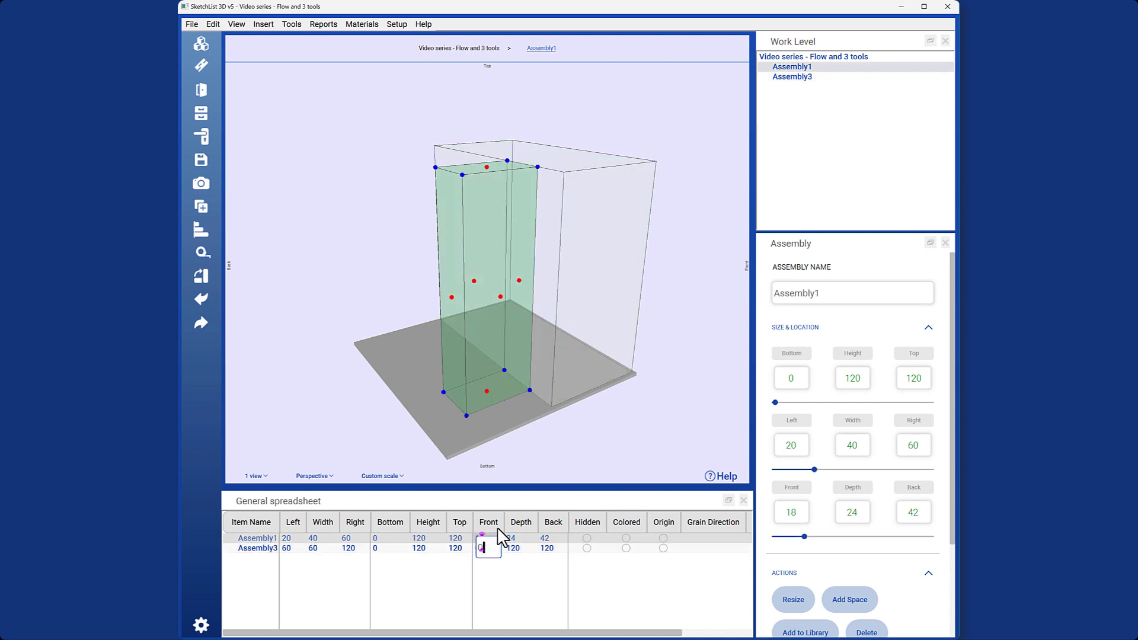
pyautogui.write('0')
pyautogui.press('Return')
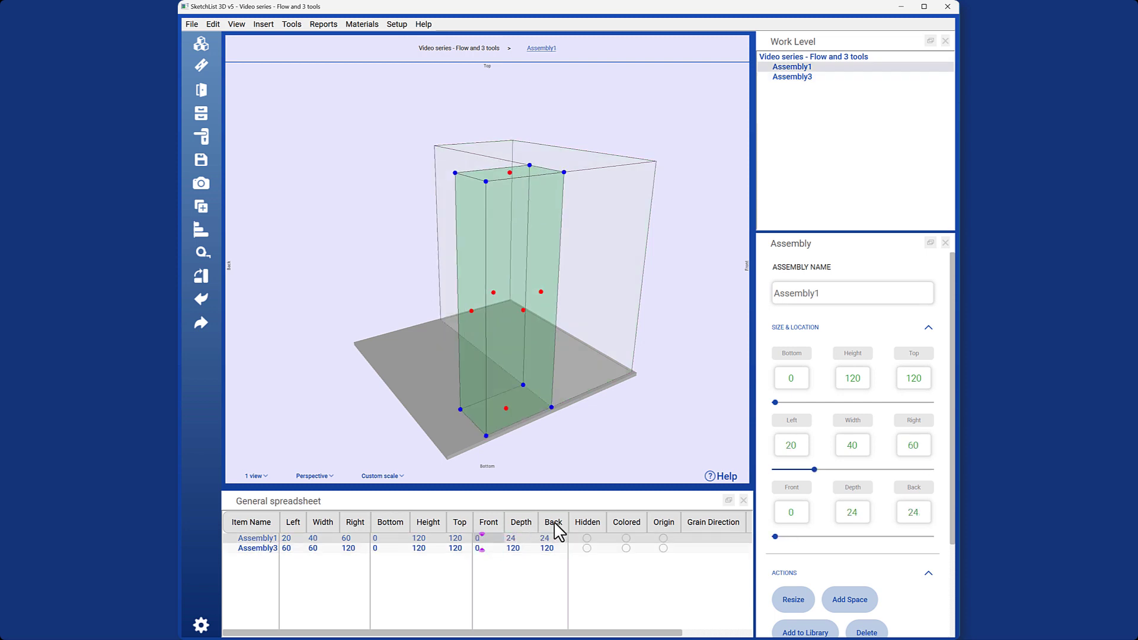
# - Change Assembly1's Height to 120*.5, giving 60 with its top kept at 120
pyautogui.doubleClick(428, 548)
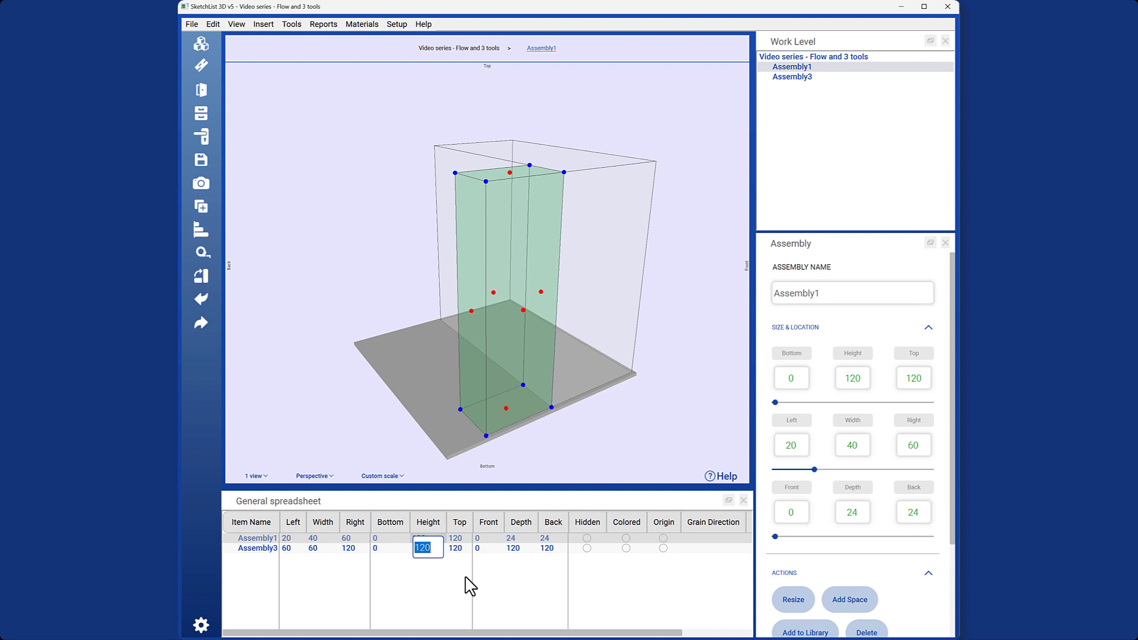
pyautogui.press('Right')
pyautogui.write('*.5')
pyautogui.press('Return')
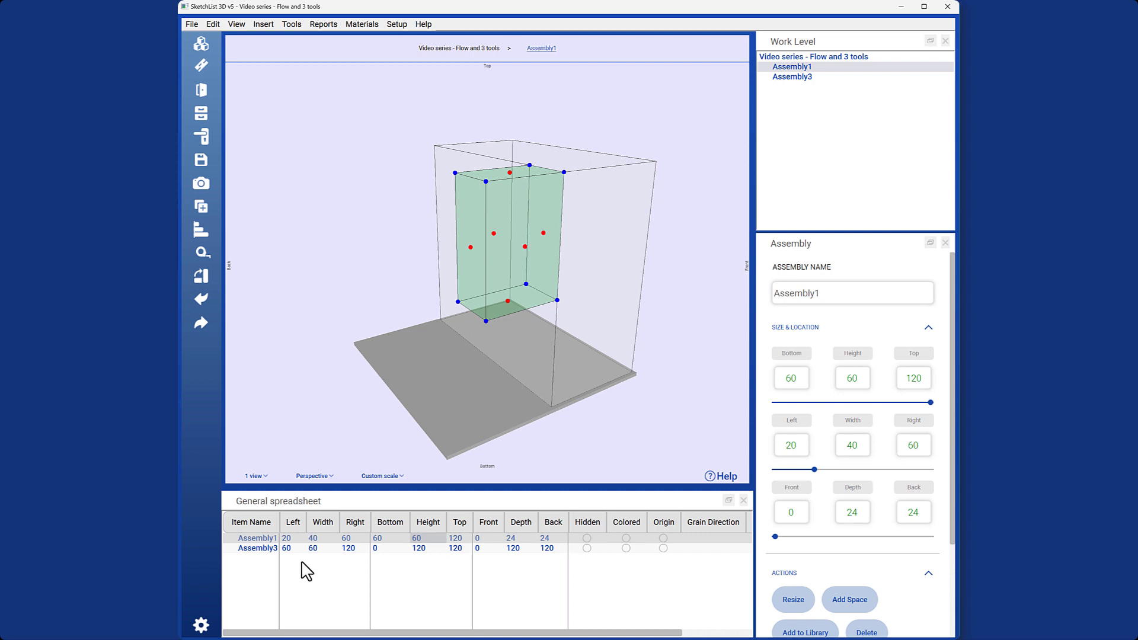
pyautogui.click(249, 531)
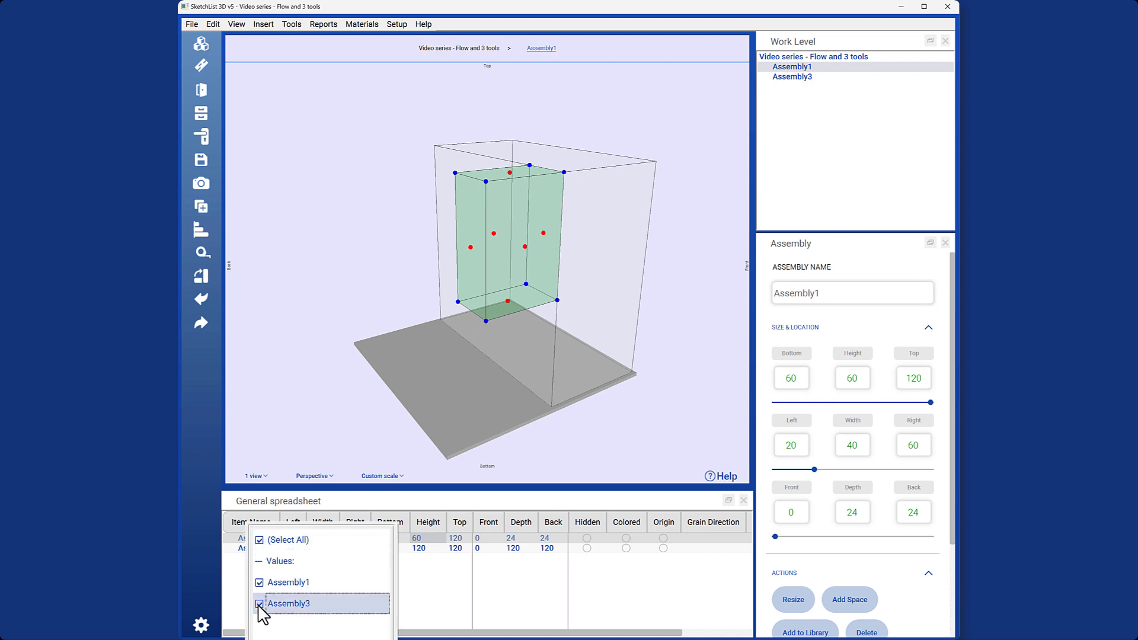
pyautogui.click(249, 525)
pyautogui.press('Return')
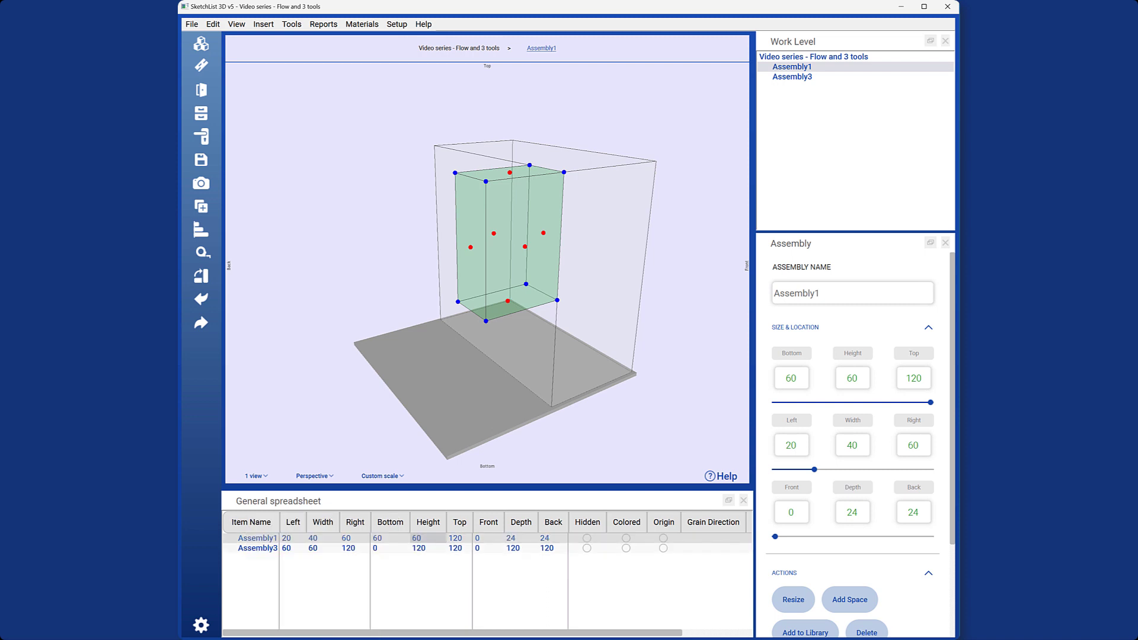